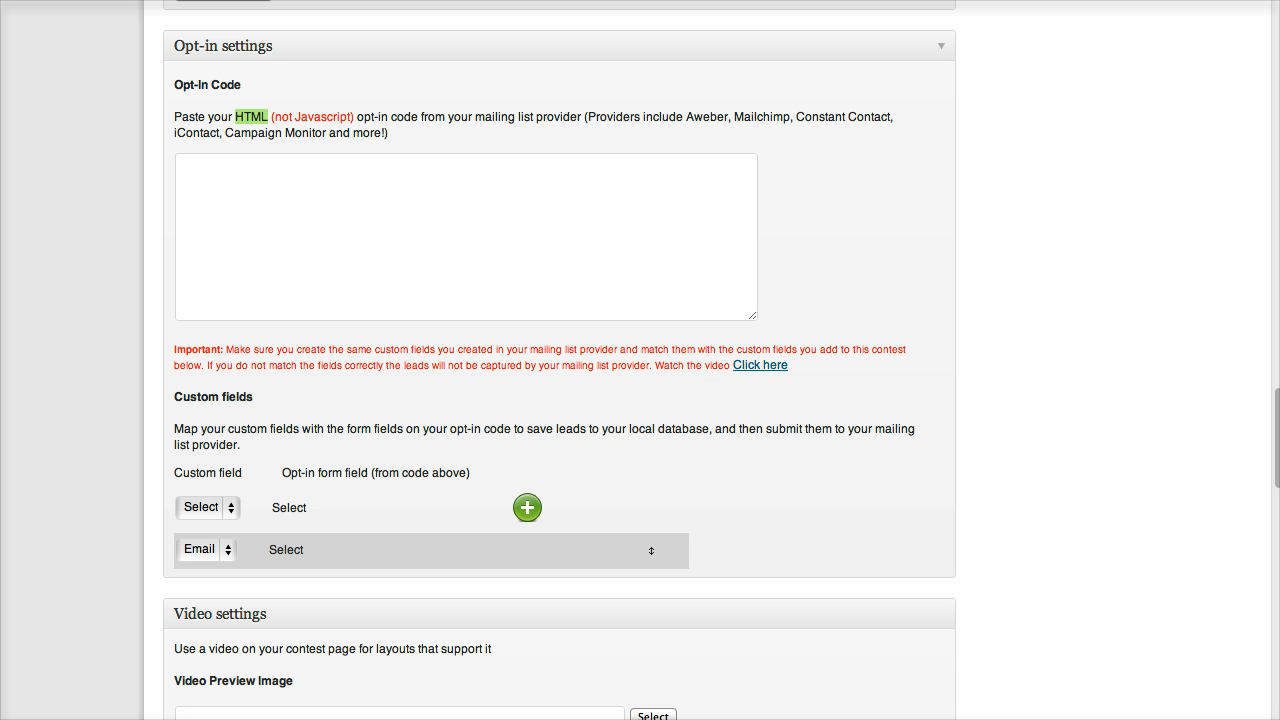
- Switch to AWeber and compare the form's Raw HTML Version with its Javascript Snippet
{"action": "left_click", "coordinate": [180, 165]}
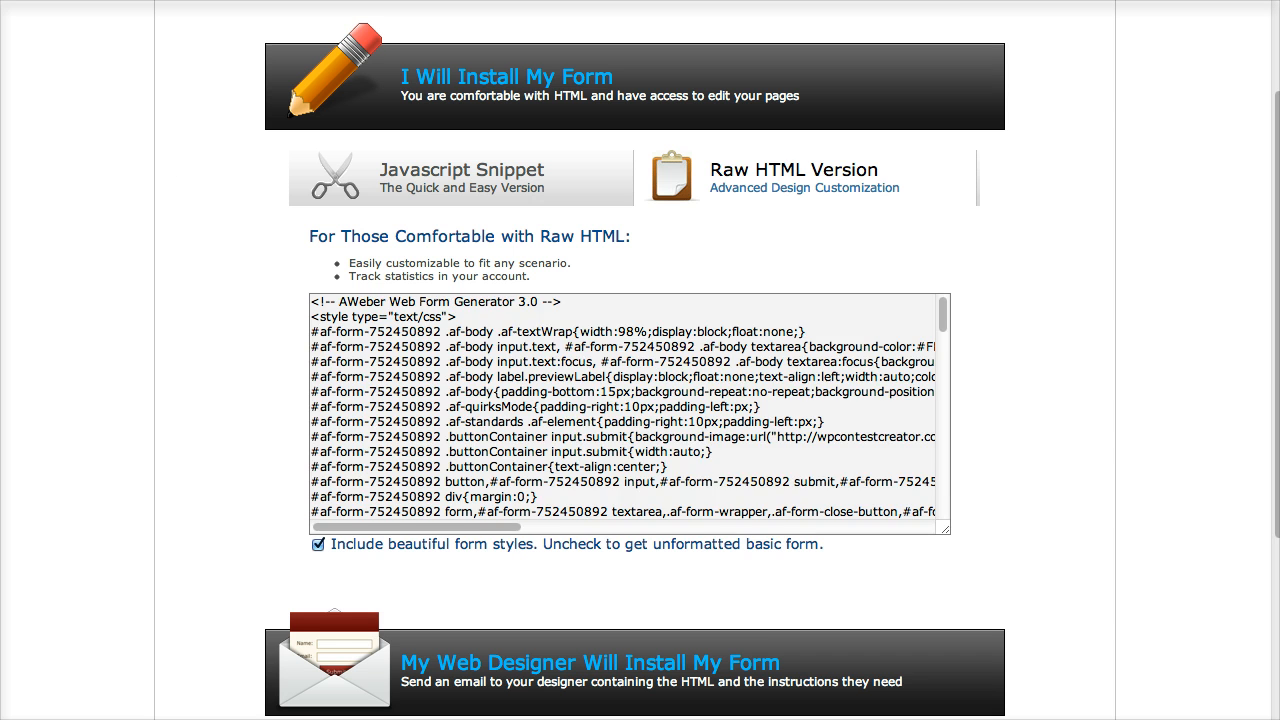
{"action": "key", "text": "ctrl+a"}
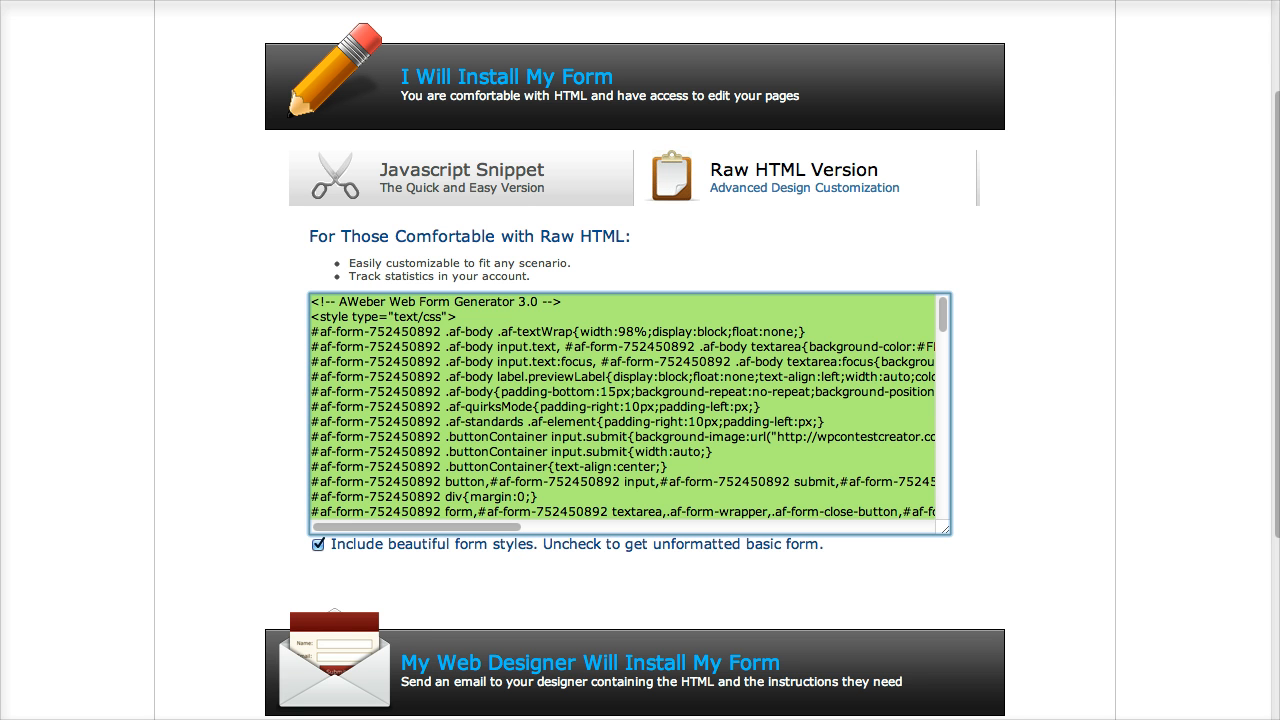
{"action": "left_click", "coordinate": [461, 178]}
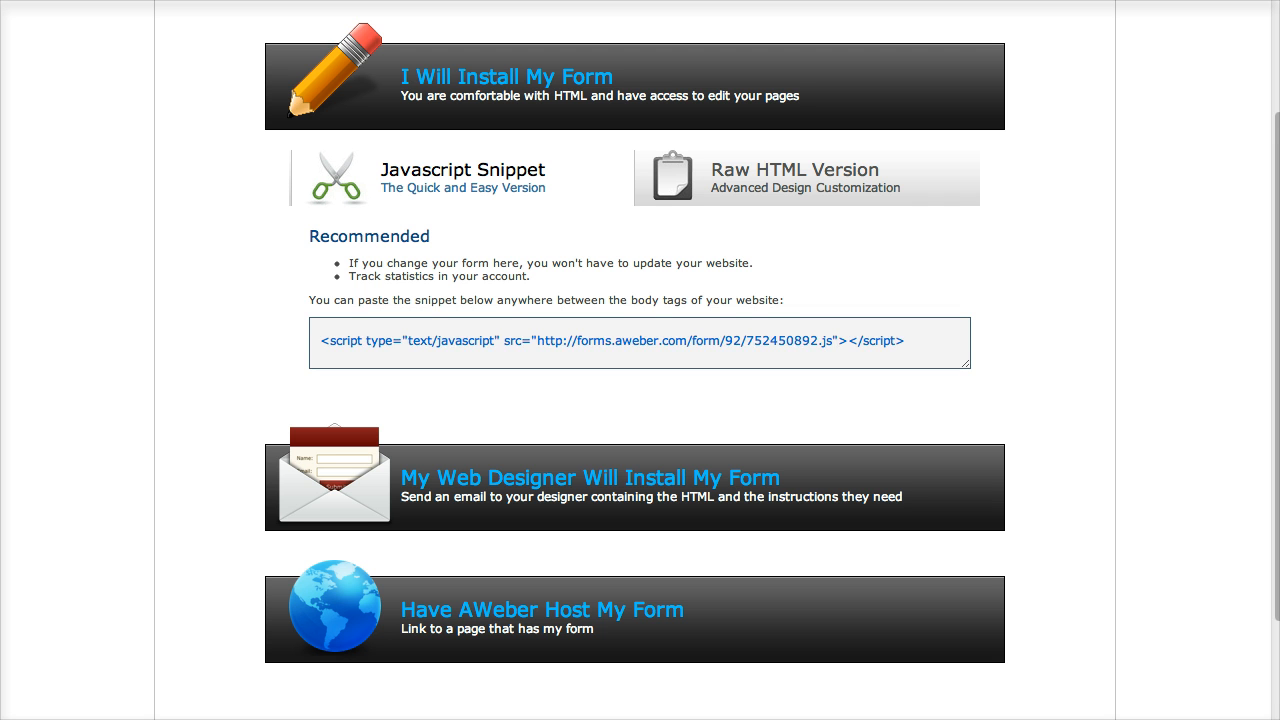
{"action": "left_click_drag", "start_coordinate": [320, 340], "coordinate": [906, 340]}
{"action": "left_click", "coordinate": [906, 340]}
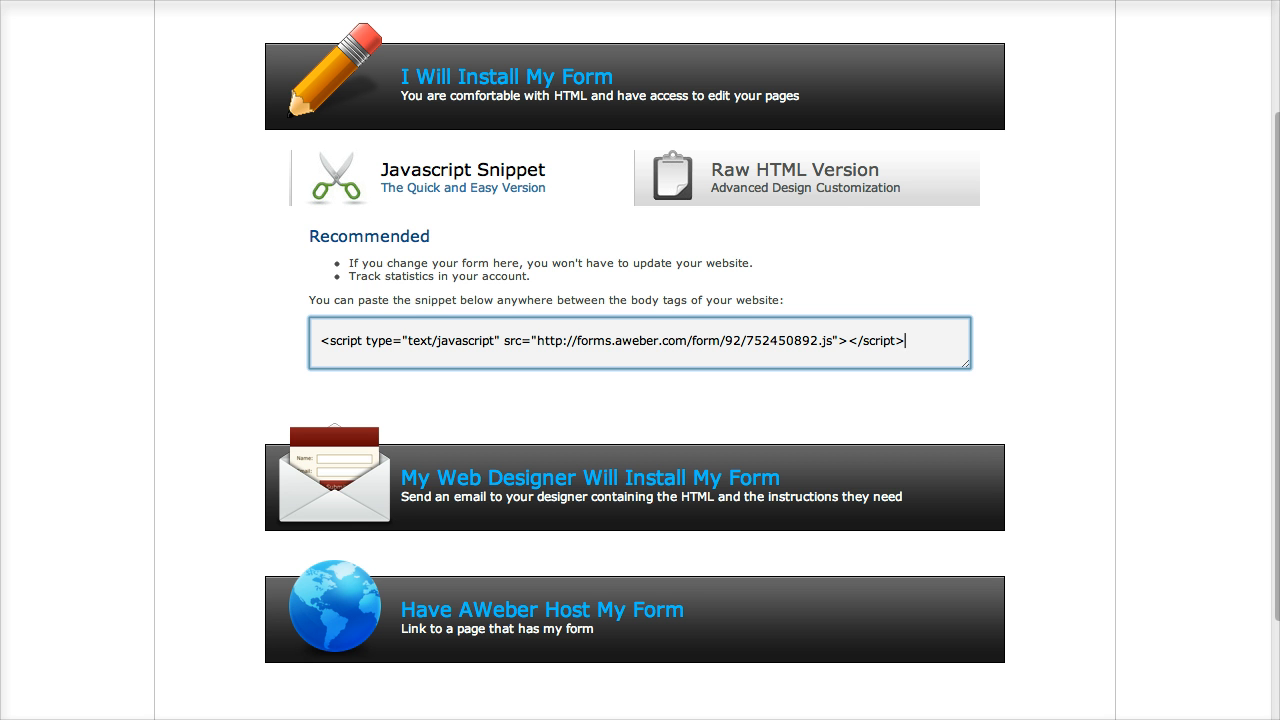
- Copy the complete Raw HTML Version of the web form code, with form styles included
{"action": "left_click", "coordinate": [806, 178]}
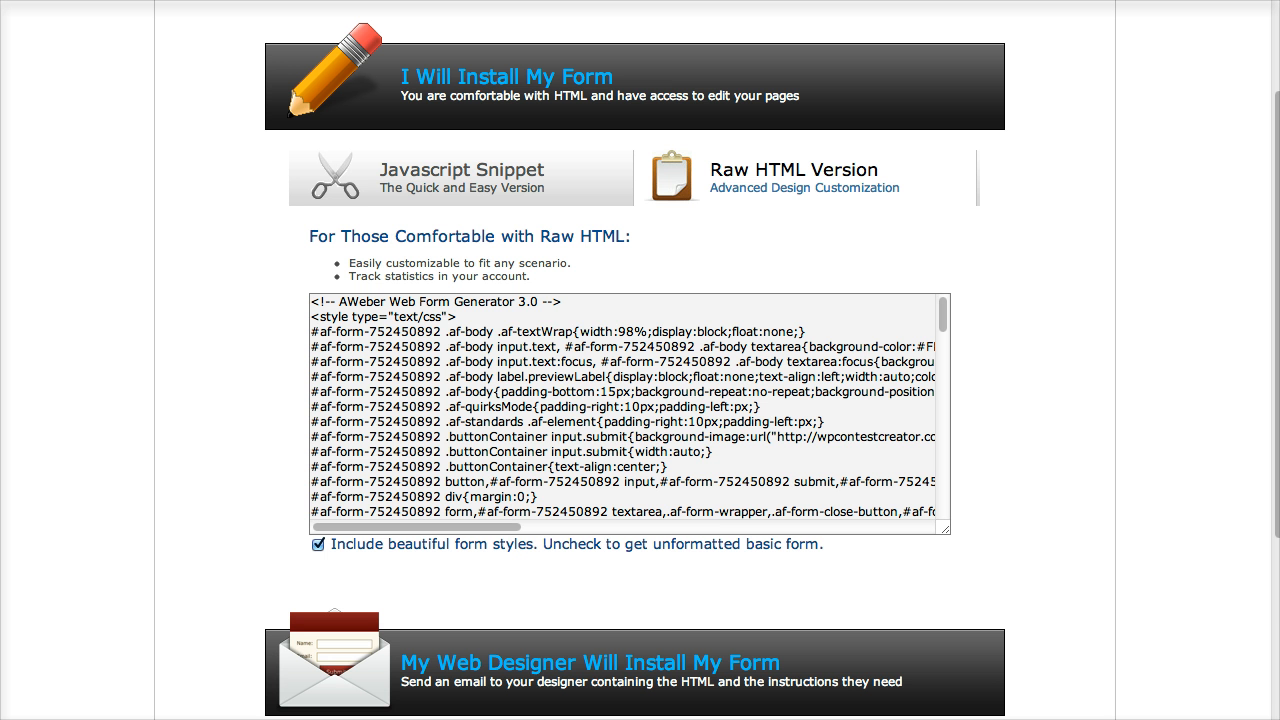
{"action": "left_click", "coordinate": [700, 347]}
{"action": "left_click_drag", "start_coordinate": [699, 347], "coordinate": [704, 347]}
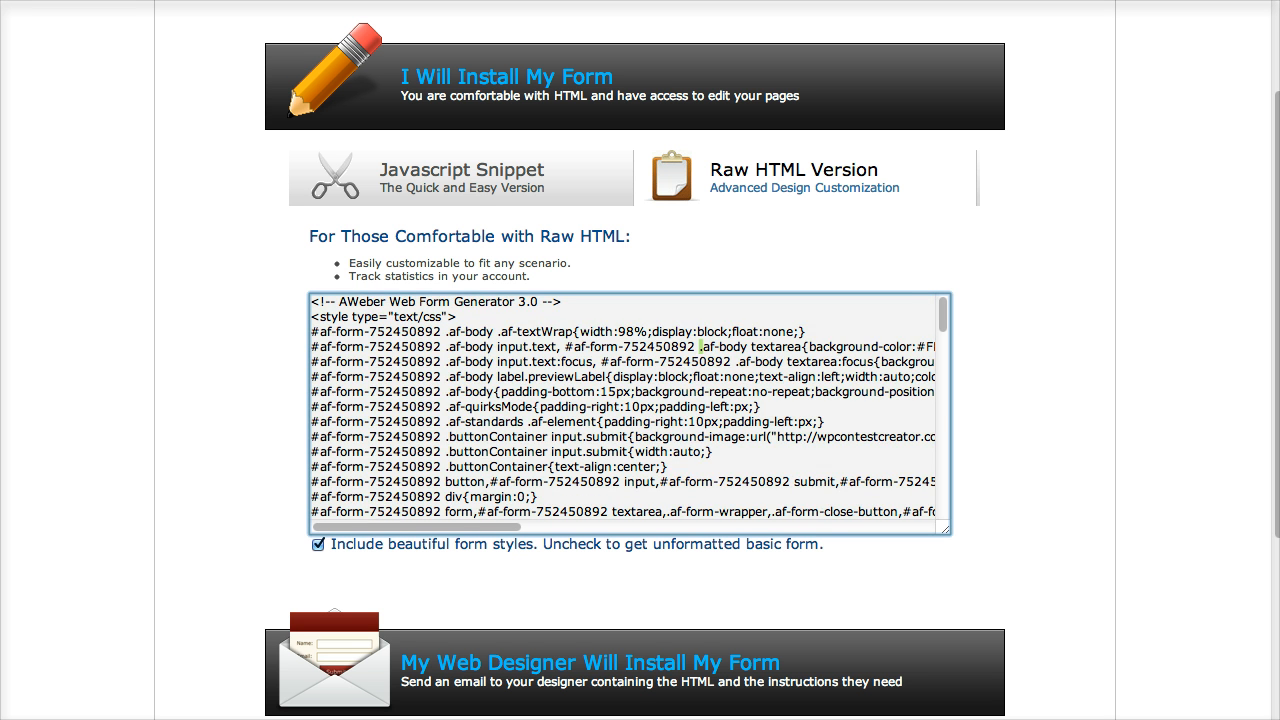
{"action": "key", "text": "super+a"}
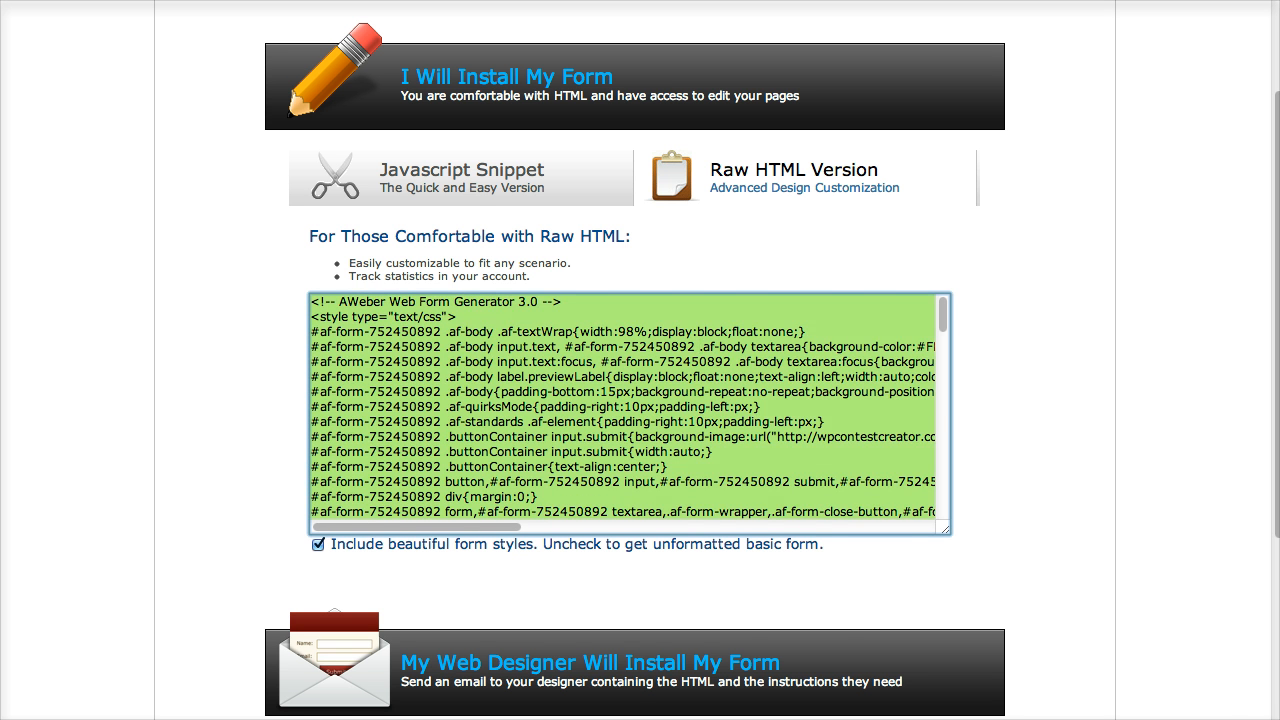
{"action": "right_click", "coordinate": [695, 340]}
{"action": "left_click", "coordinate": [722, 422]}
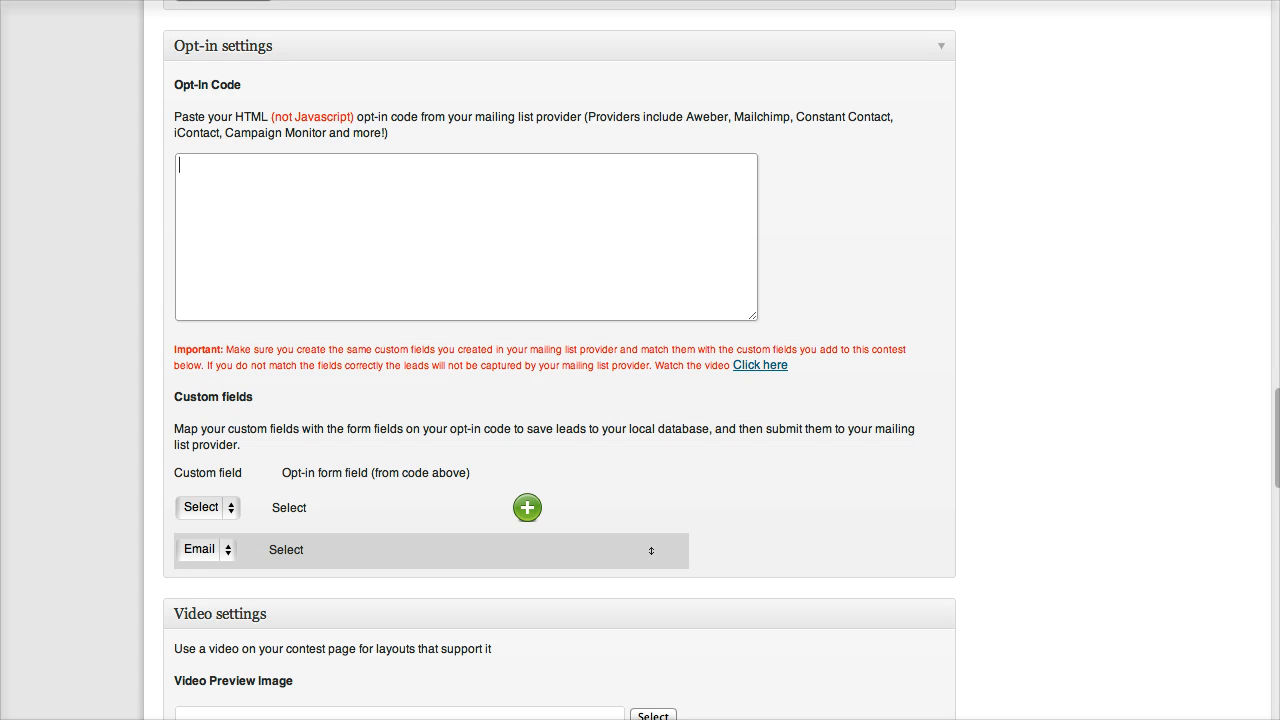
- Switch to the contest's opt-in settings, paste the copied HTML as the Opt-In Code and look through it from its beginning
{"action": "right_click", "coordinate": [560, 168]}
{"action": "left_click", "coordinate": [600, 272]}
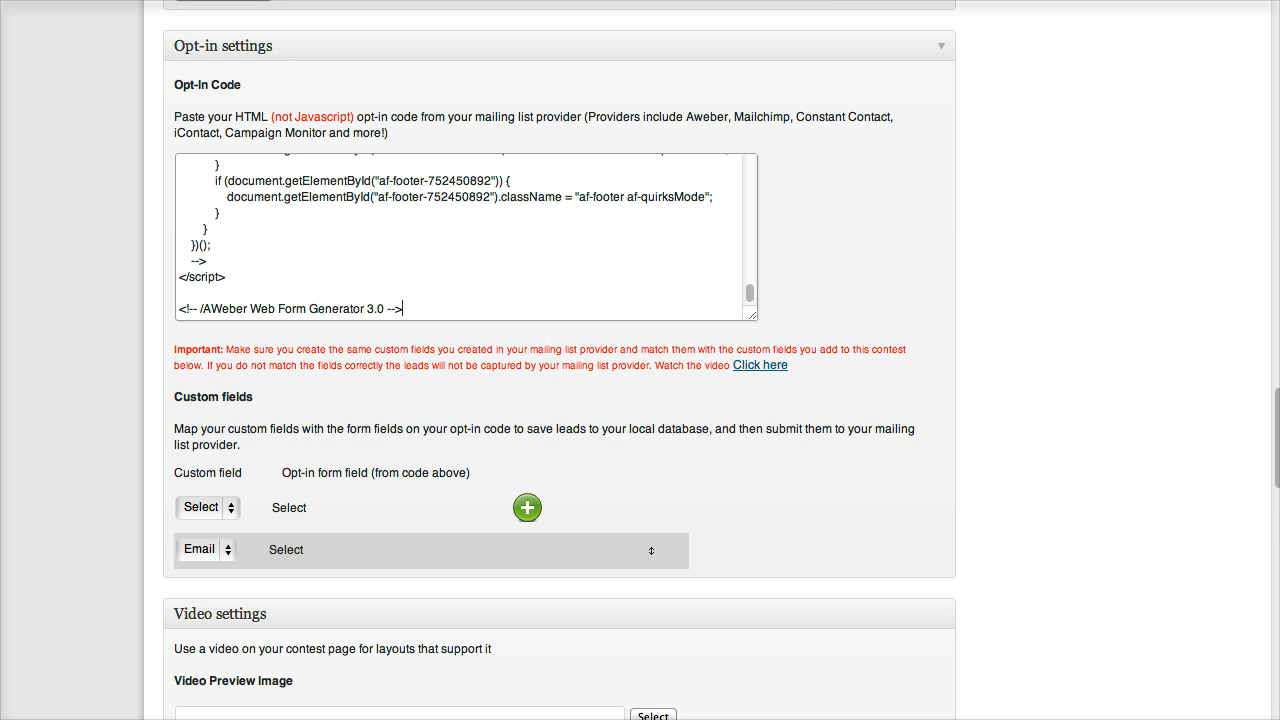
{"action": "scroll", "coordinate": [466, 237], "scroll_direction": "up", "scroll_amount": 15}
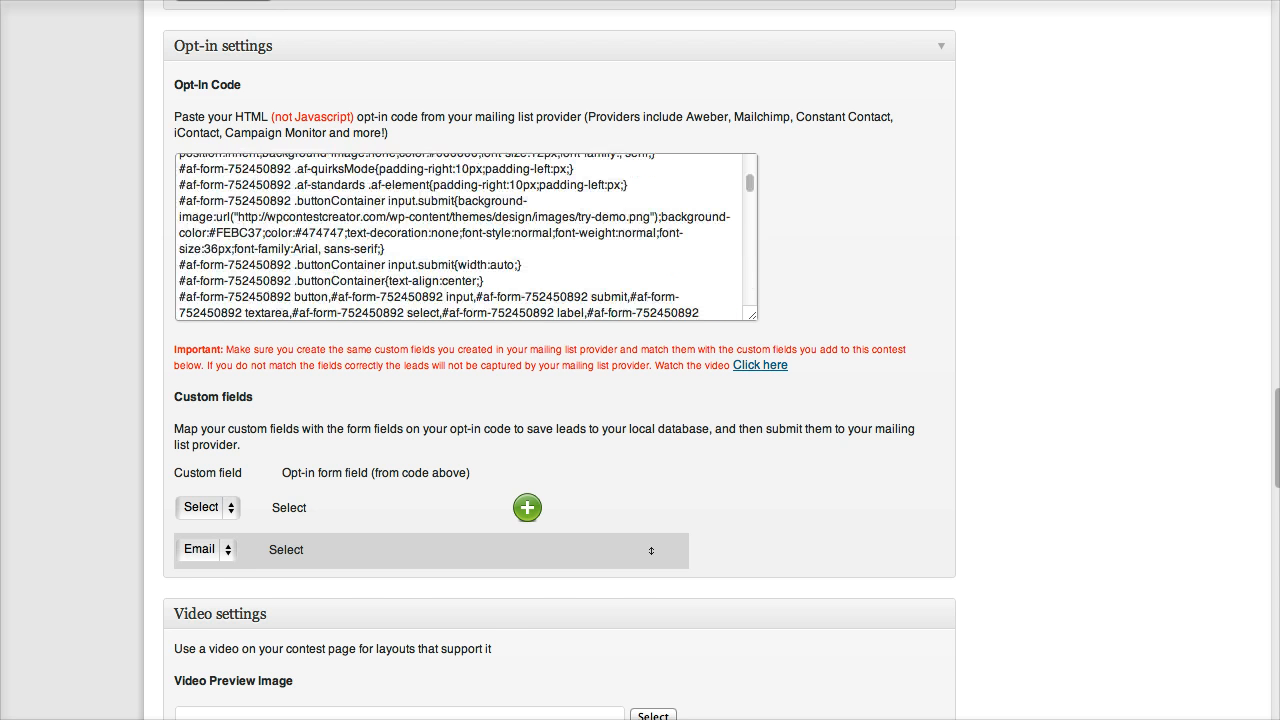
{"action": "scroll", "coordinate": [466, 237], "scroll_direction": "up", "scroll_amount": 5}
{"action": "scroll", "coordinate": [559, 357], "scroll_direction": "down", "scroll_amount": 3}
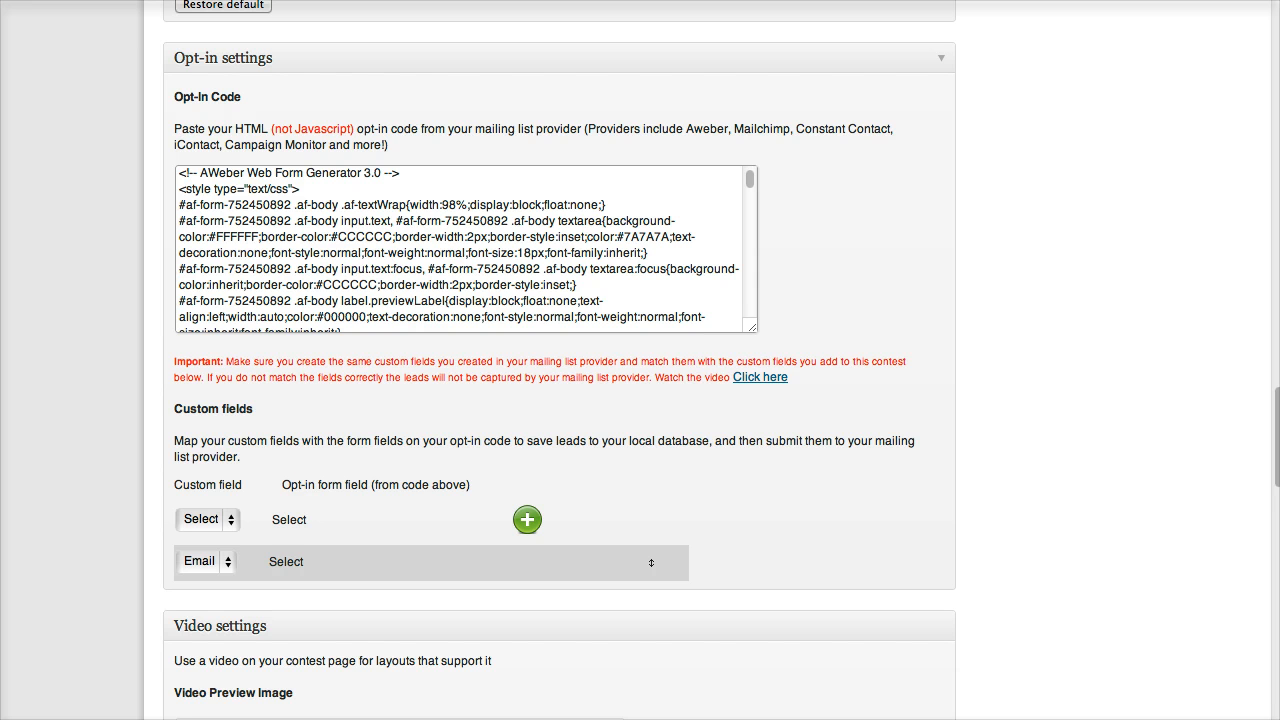
{"action": "scroll", "coordinate": [428, 252], "scroll_direction": "down", "scroll_amount": 3}
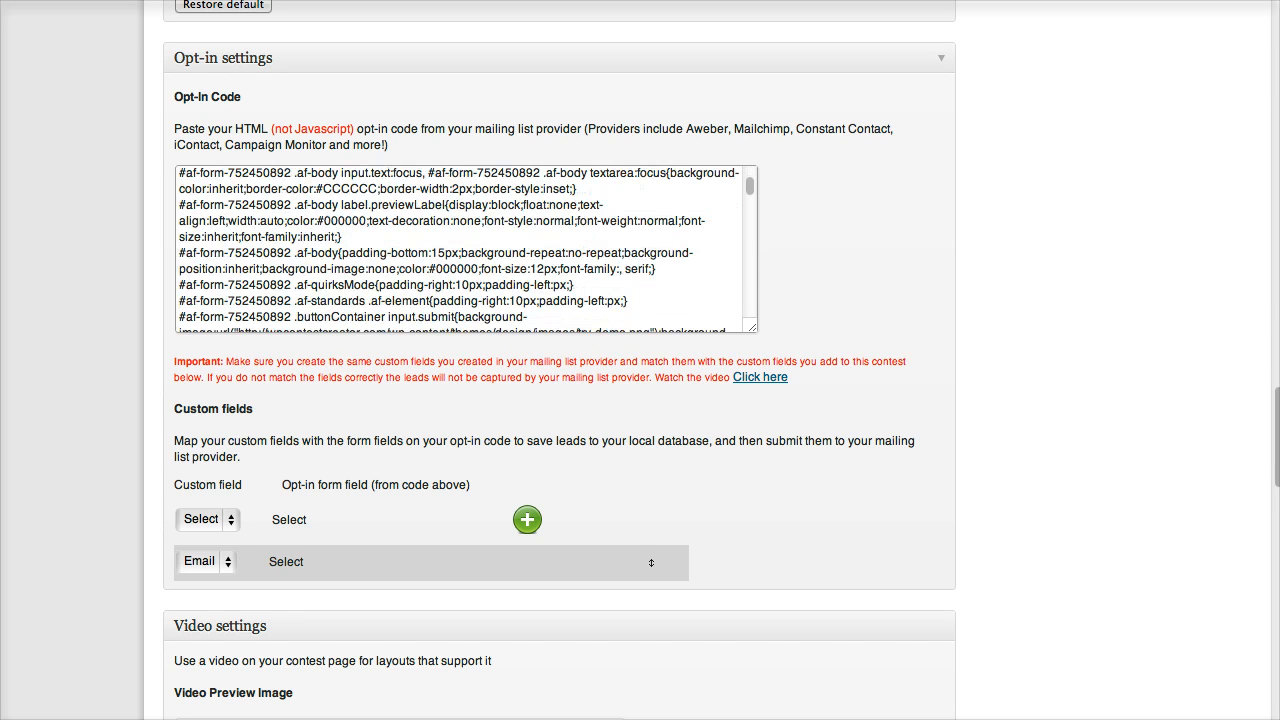
{"action": "scroll", "coordinate": [559, 360], "scroll_direction": "down", "scroll_amount": 3}
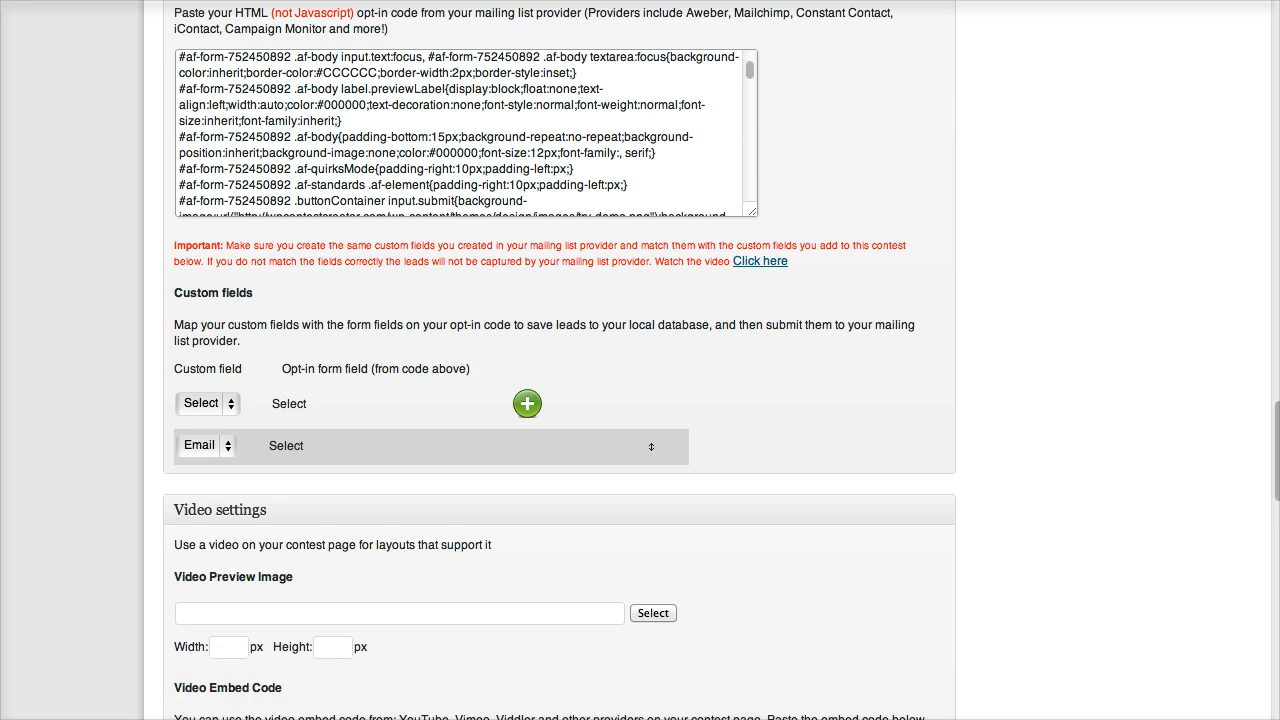
{"action": "scroll", "coordinate": [559, 360], "scroll_direction": "up", "scroll_amount": 1}
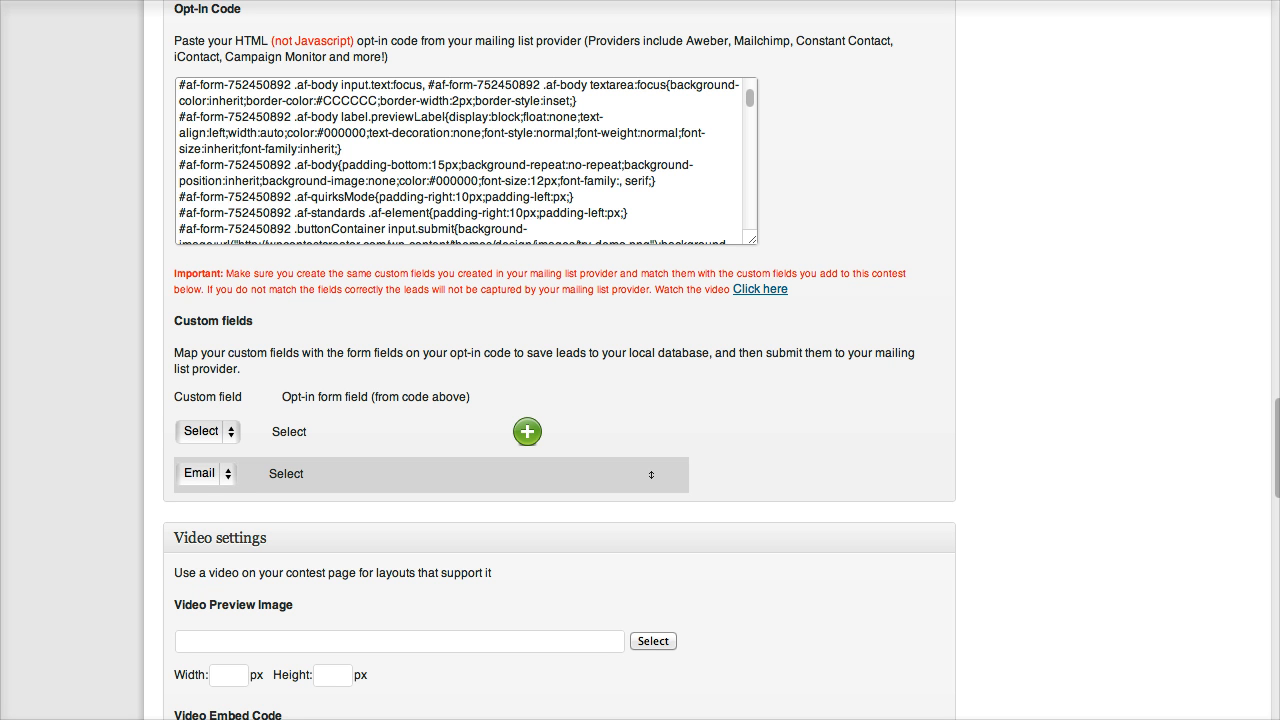
- Check which custom fields the contest offers for mapping and compare them with the fields in the AWeber form design
{"action": "left_click", "coordinate": [206, 473]}
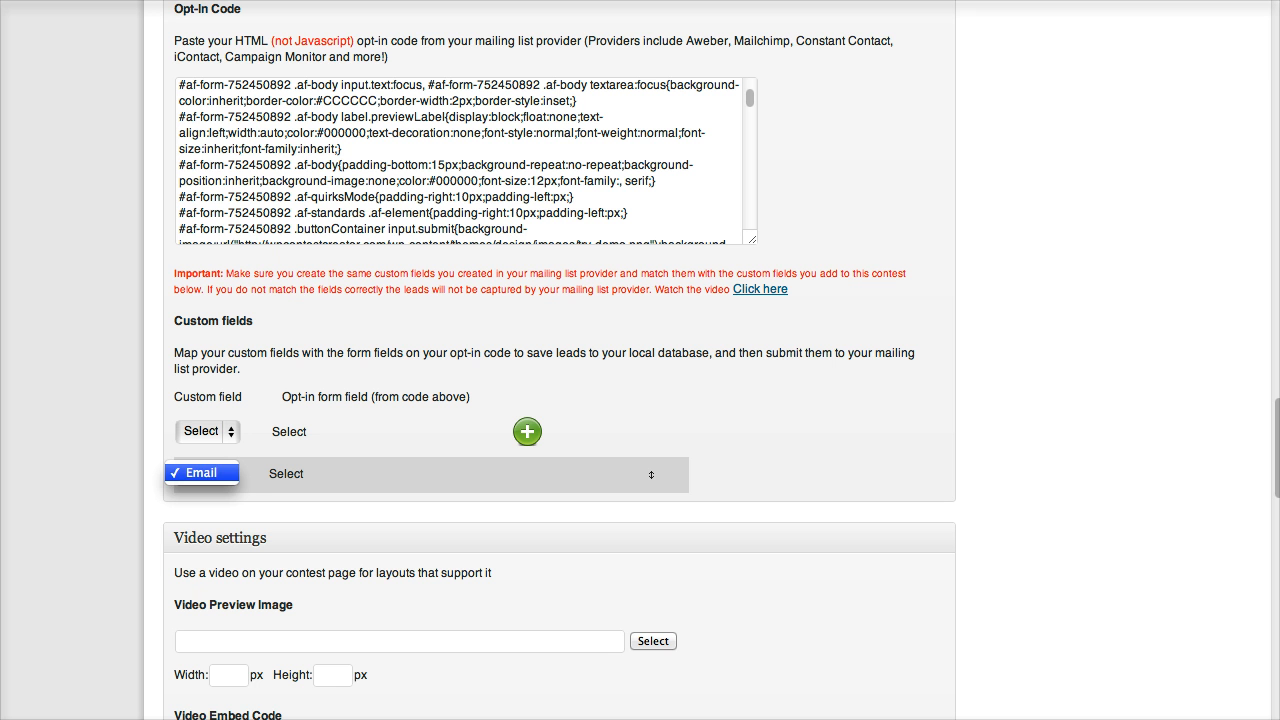
{"action": "key", "text": "Escape"}
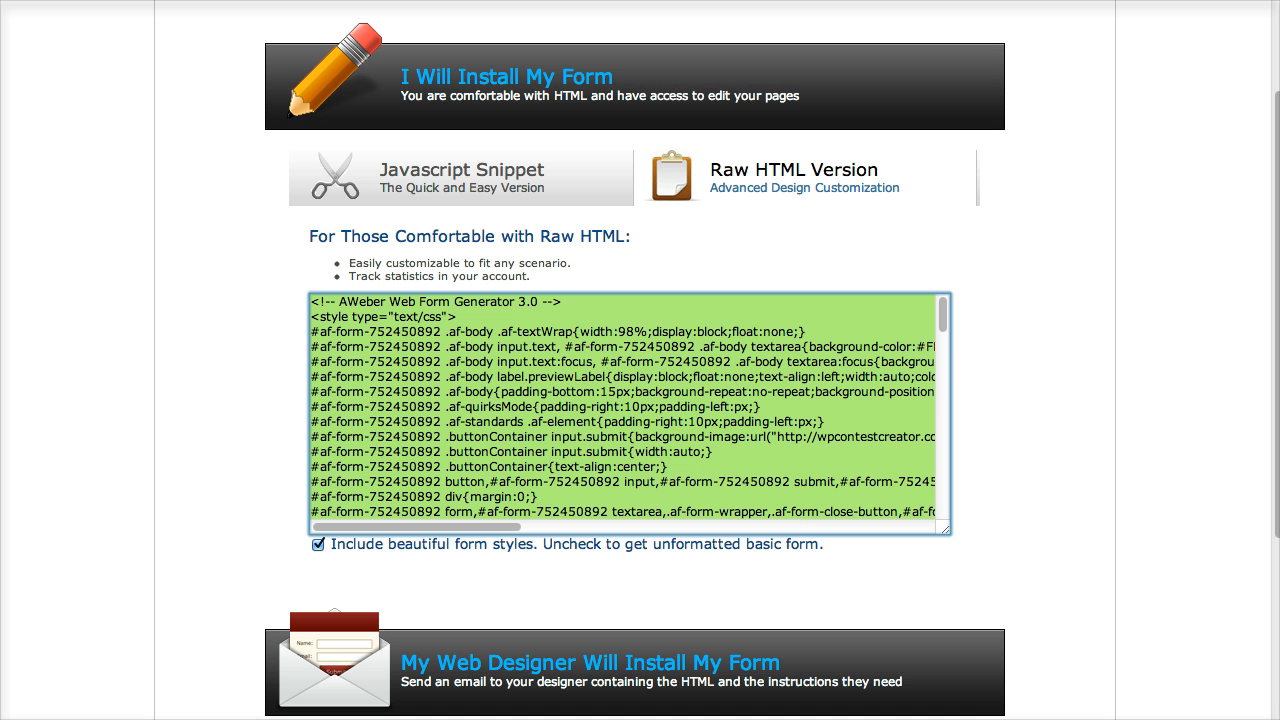
{"action": "scroll", "coordinate": [630, 414], "scroll_direction": "down", "scroll_amount": 4}
{"action": "scroll", "coordinate": [630, 400], "scroll_direction": "up", "scroll_amount": 4}
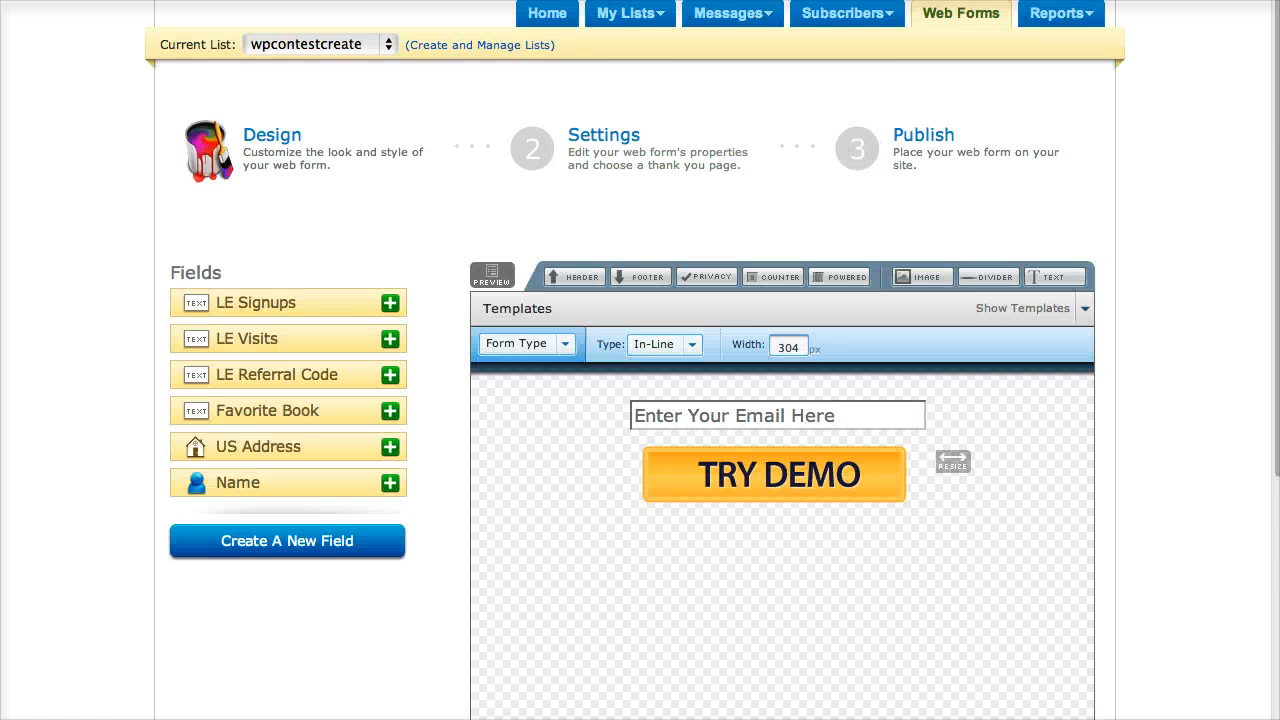
{"action": "scroll", "coordinate": [640, 400], "scroll_direction": "down", "scroll_amount": 2}
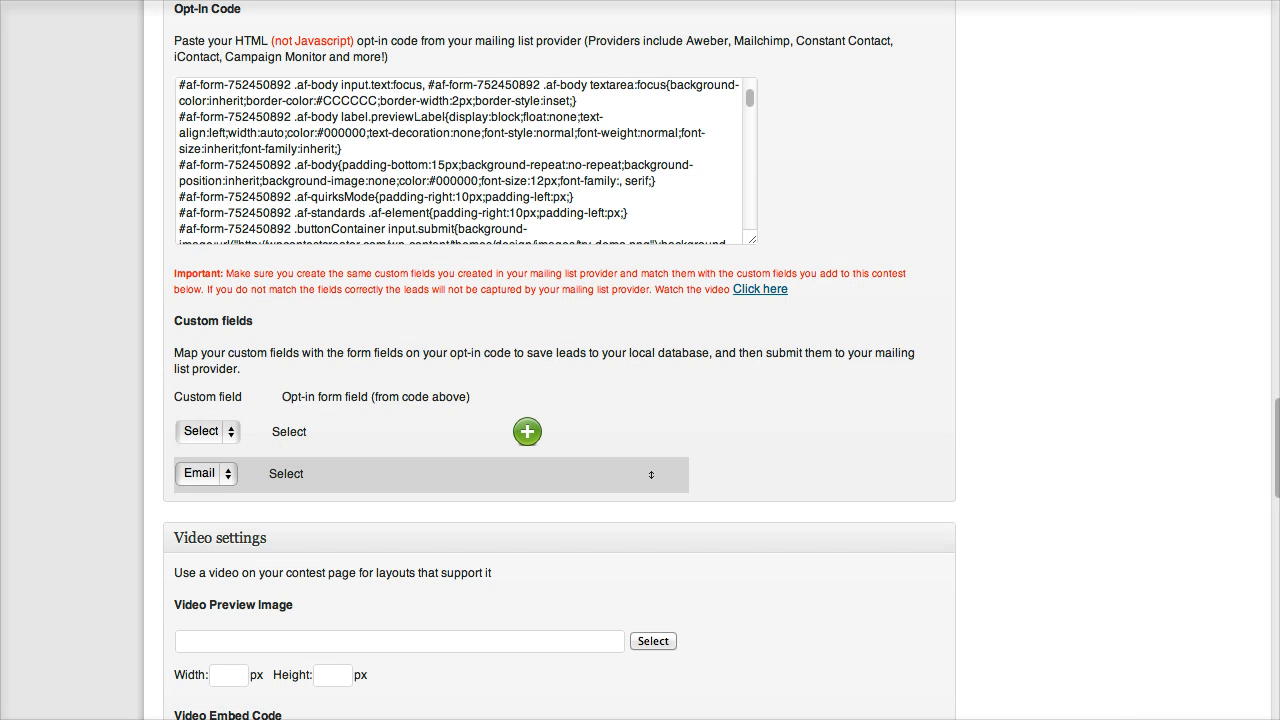
{"action": "left_click", "coordinate": [208, 432]}
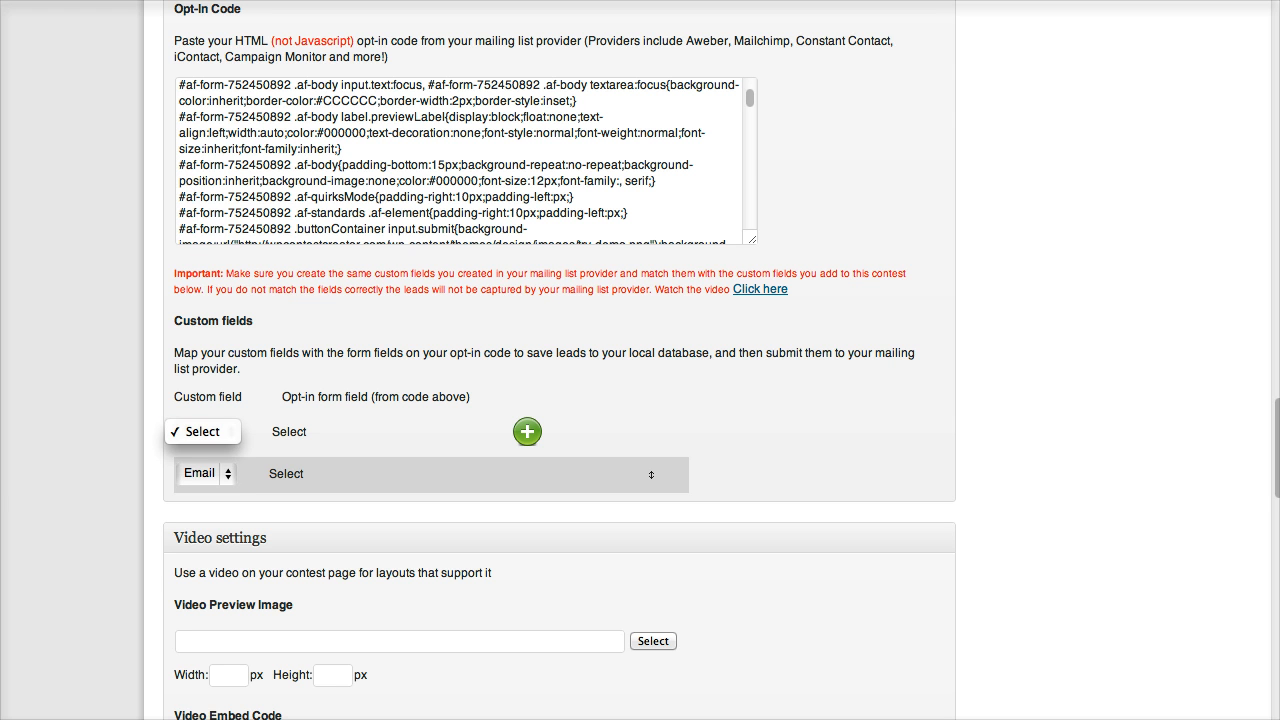
{"action": "key", "text": "Escape"}
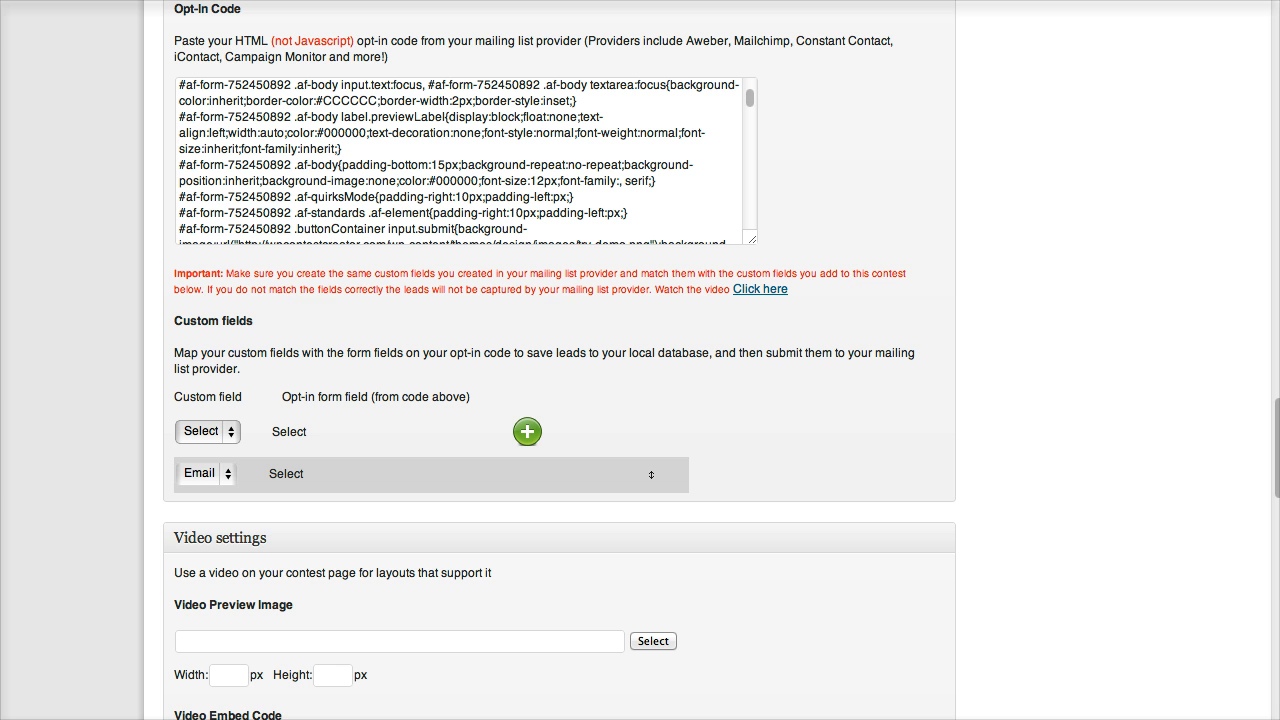
{"action": "scroll", "coordinate": [560, 360], "scroll_direction": "down", "scroll_amount": 1}
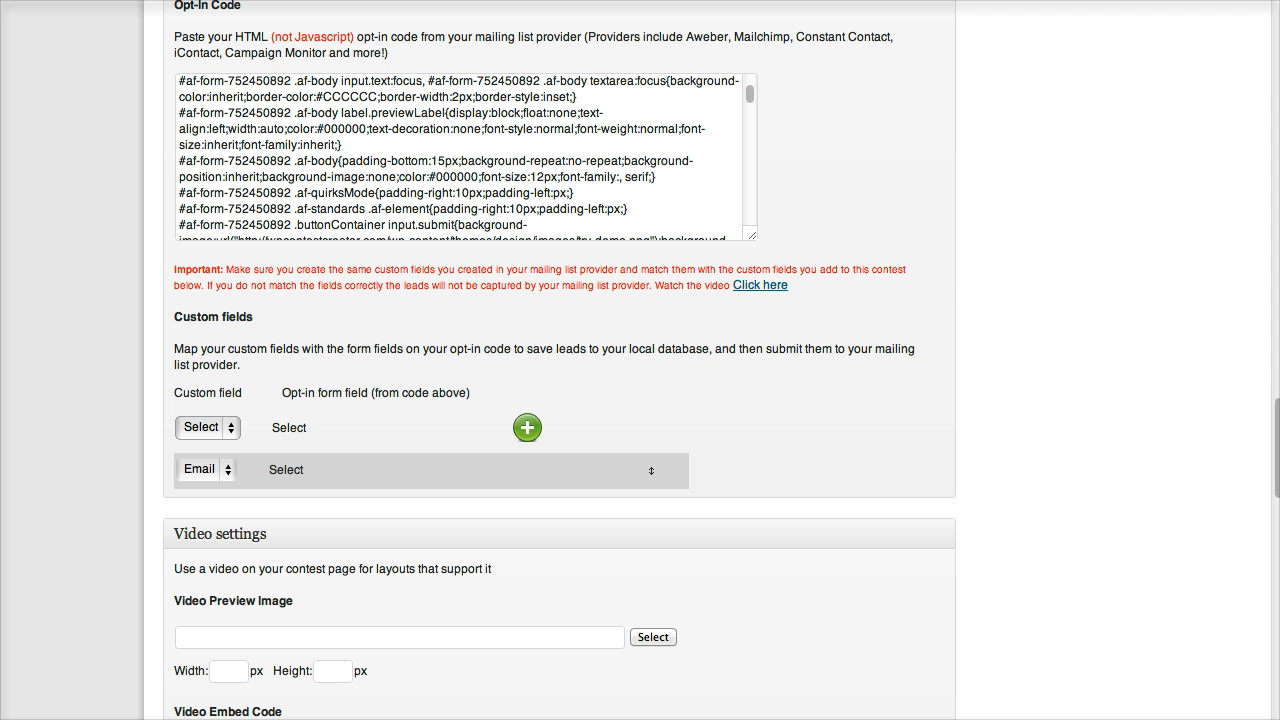
- Map the Email custom field to the email opt-in form field and confirm the mapping
{"action": "left_click", "coordinate": [207, 470]}
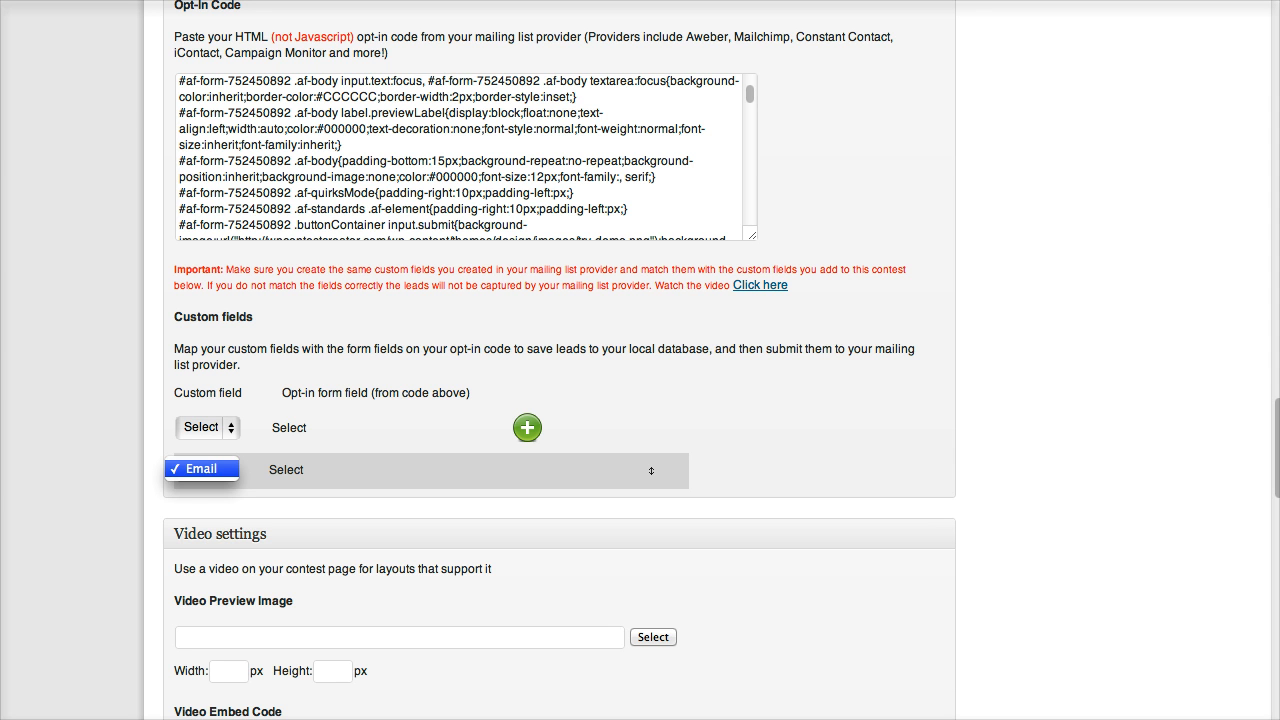
{"action": "left_click", "coordinate": [207, 469]}
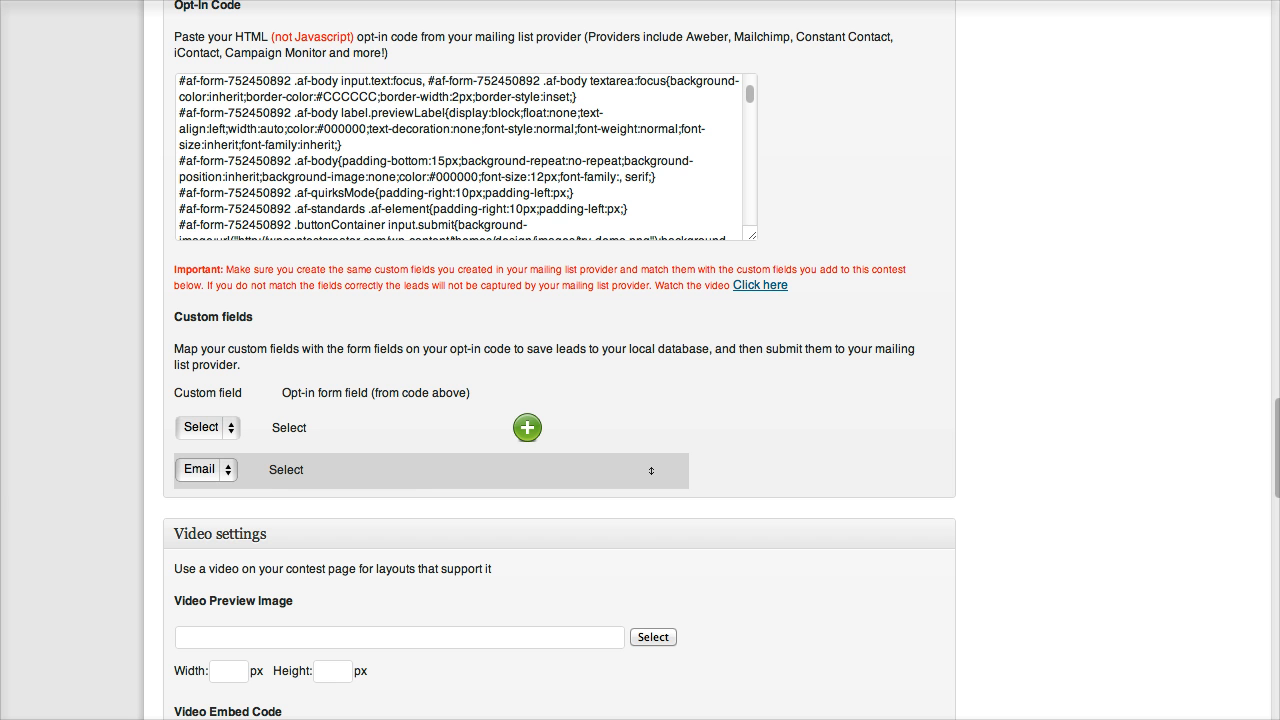
{"action": "left_click", "coordinate": [286, 470]}
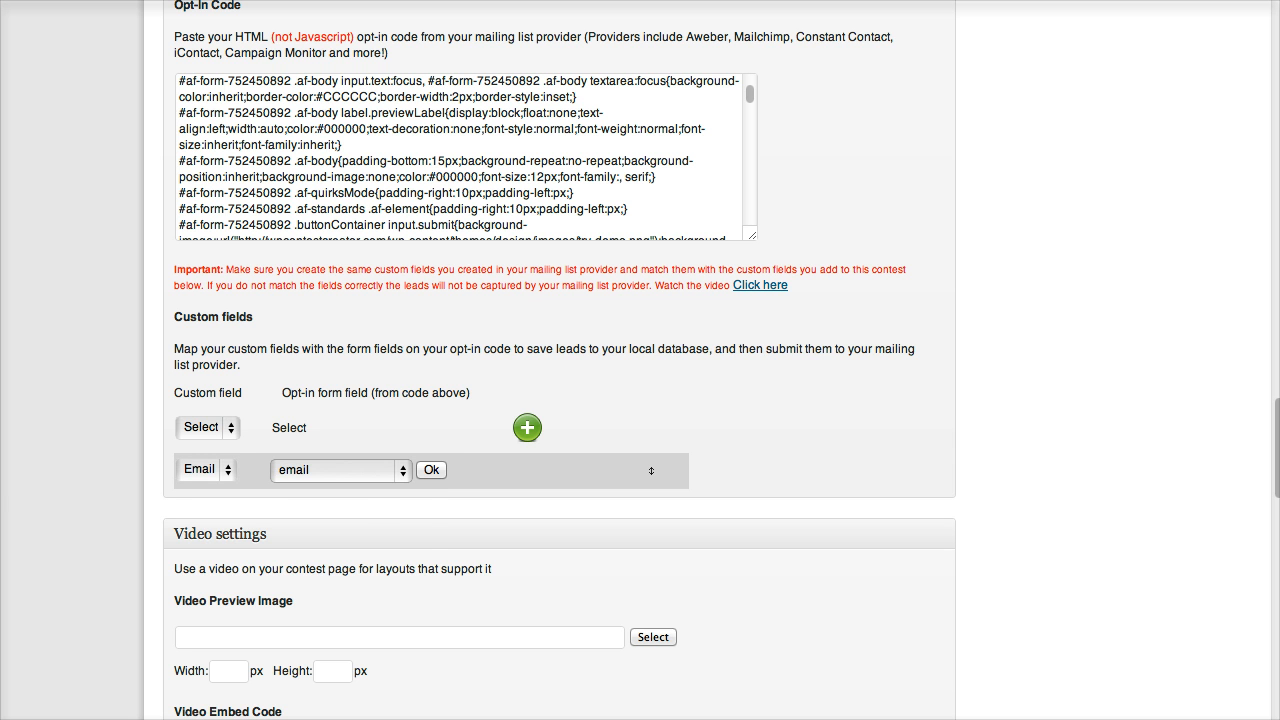
{"action": "left_click", "coordinate": [340, 471]}
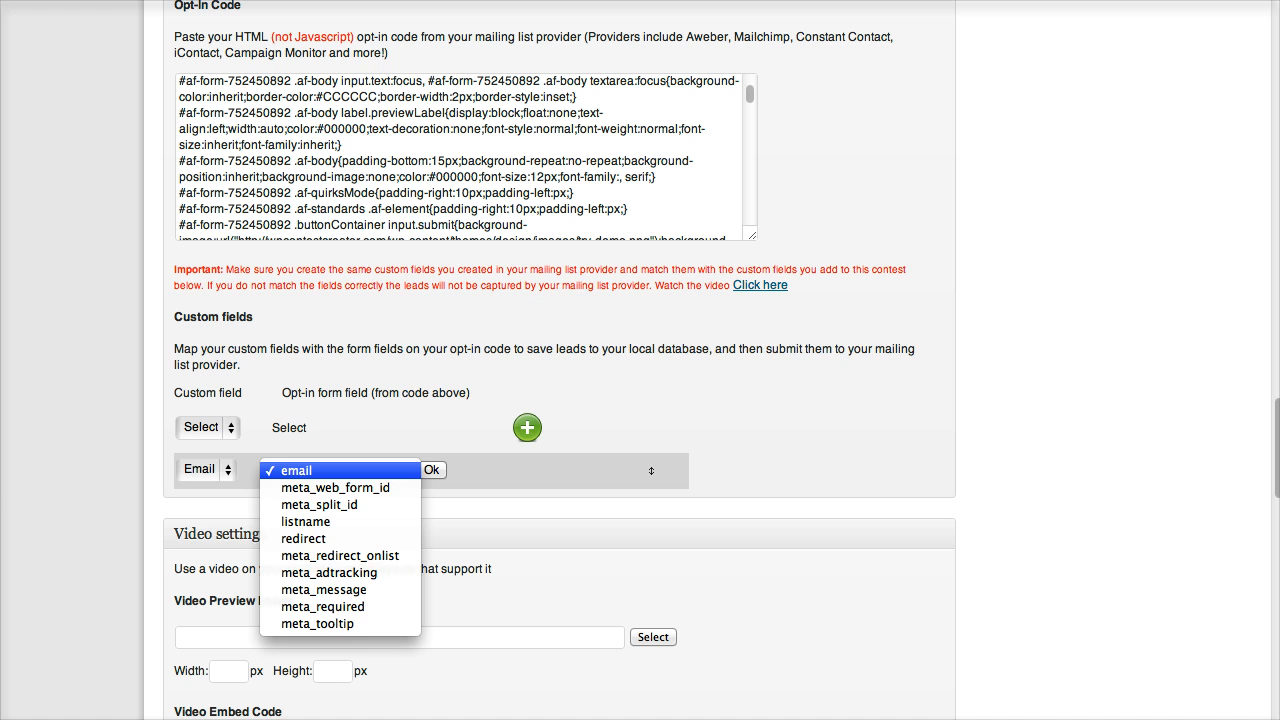
{"action": "left_click", "coordinate": [340, 471]}
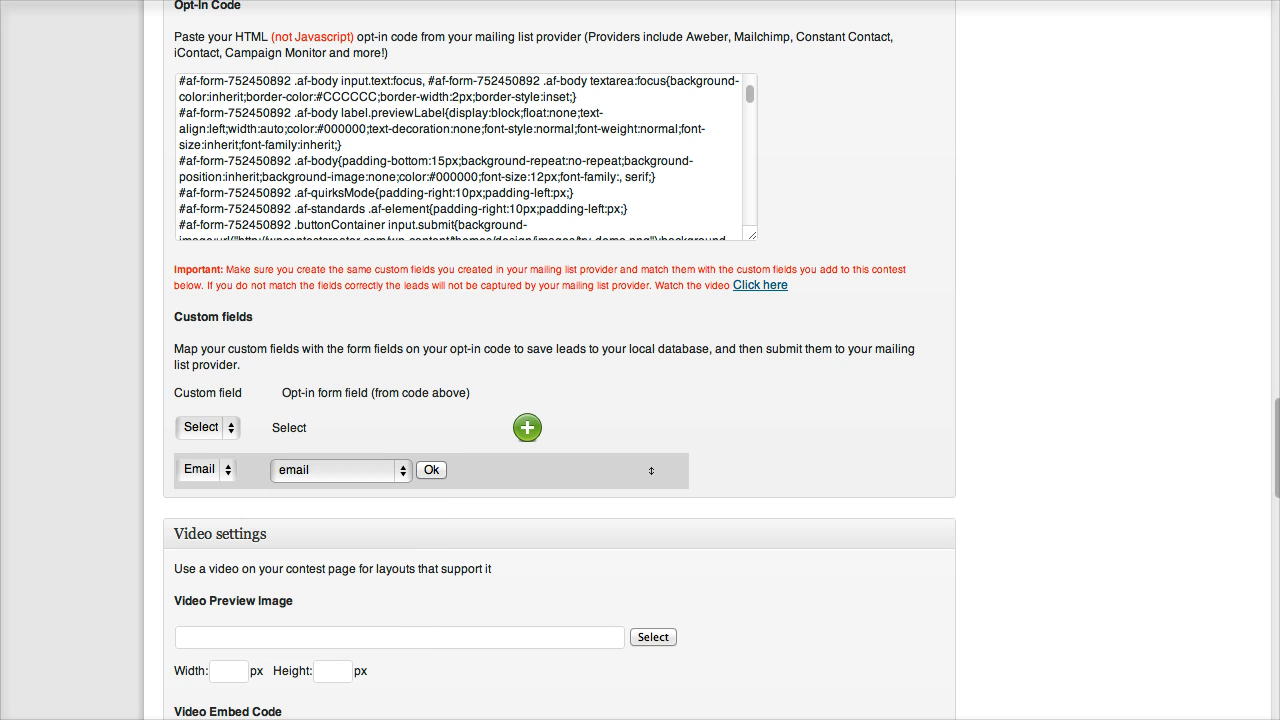
{"action": "left_click", "coordinate": [431, 470]}
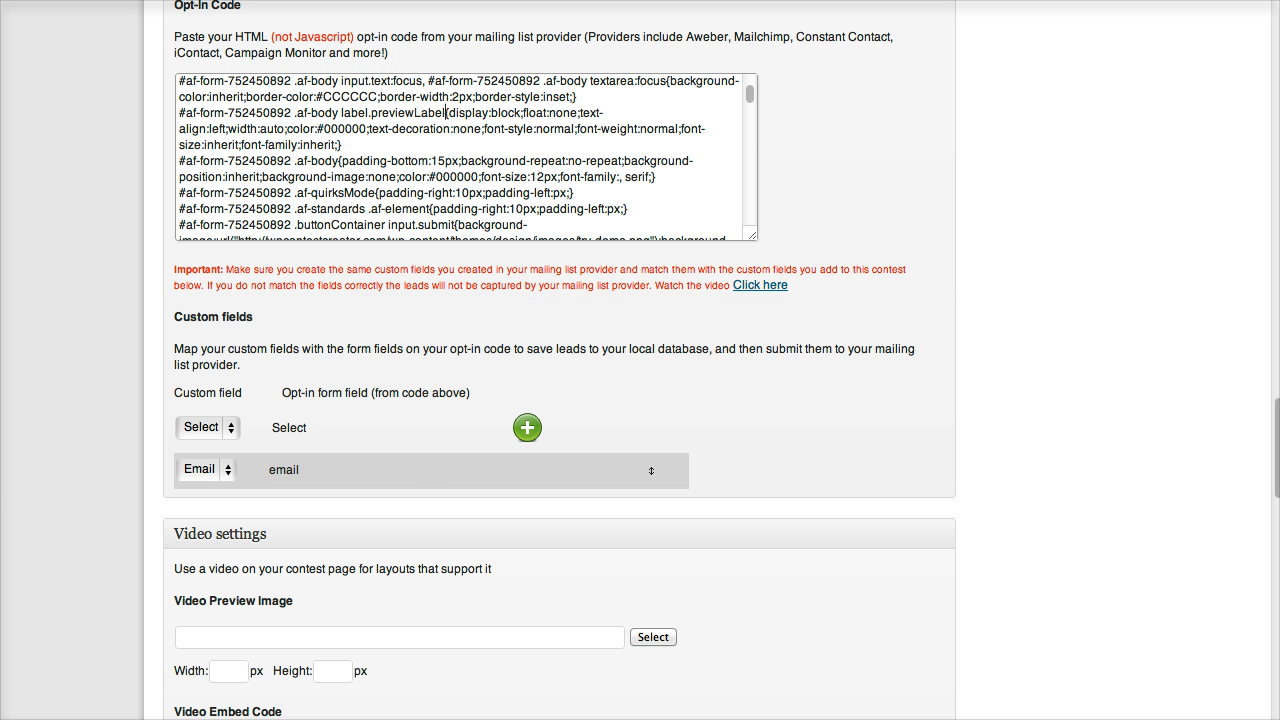
- Recheck the Email custom field's mapping options and reconfirm email as its opt-in form field
{"action": "left_click", "coordinate": [207, 470]}
{"action": "left_click", "coordinate": [207, 470]}
{"action": "left_click", "coordinate": [284, 470]}
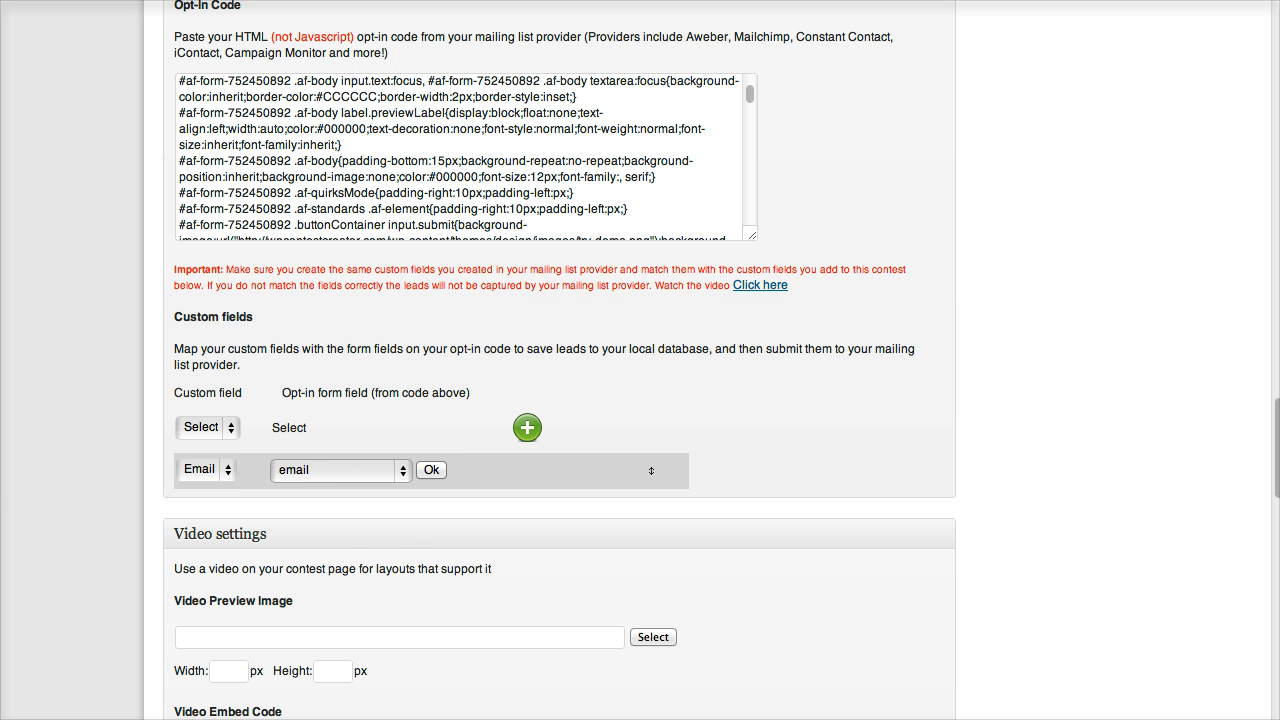
{"action": "left_click", "coordinate": [330, 469]}
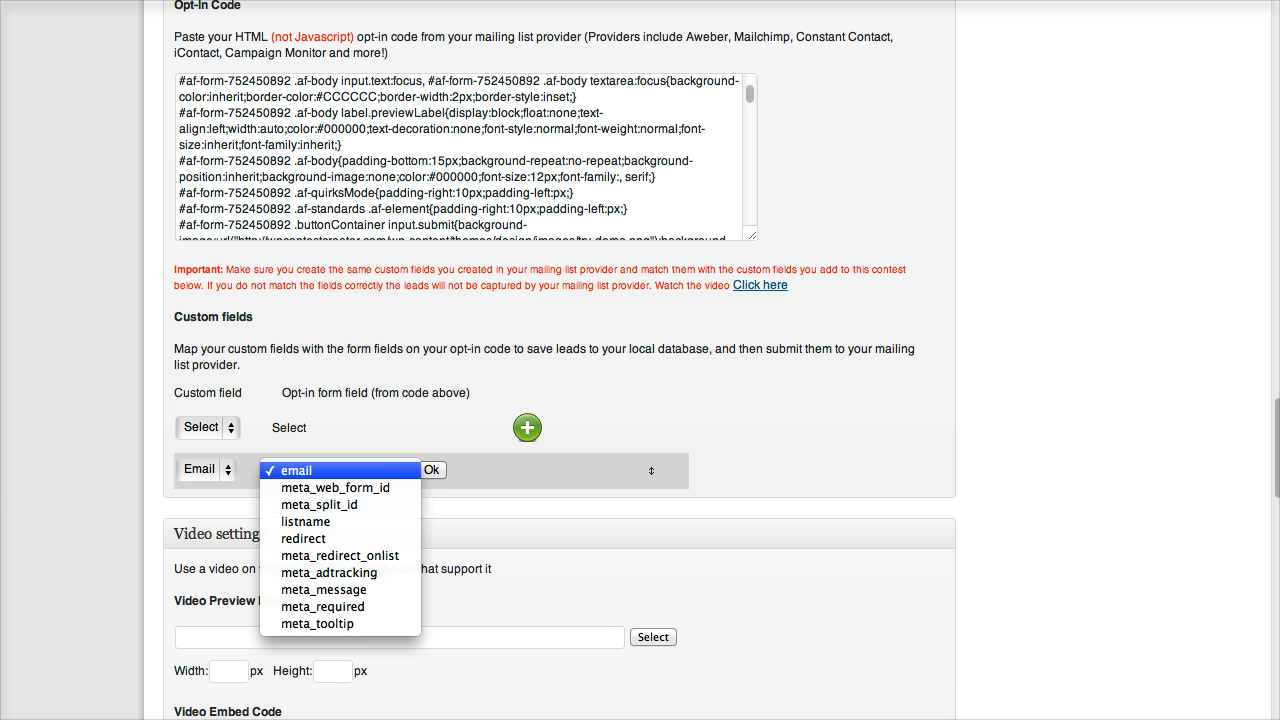
{"action": "left_click", "coordinate": [330, 470]}
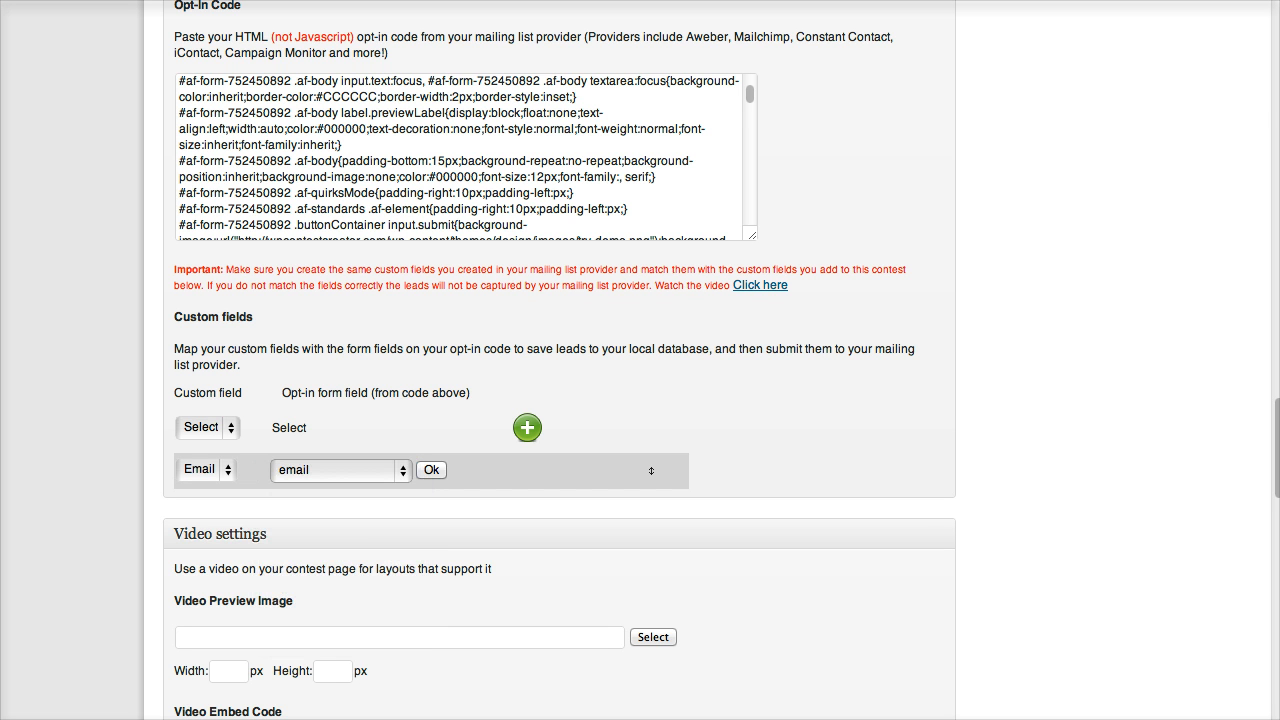
{"action": "left_click", "coordinate": [431, 470]}
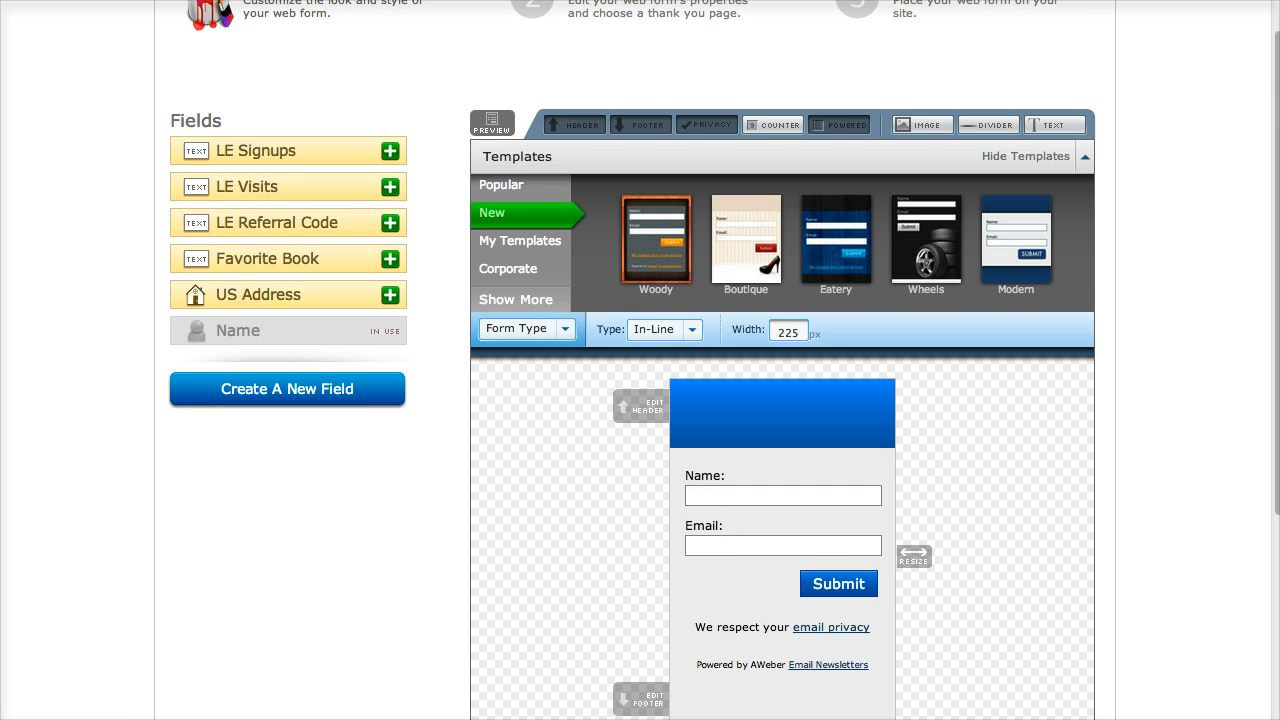
- Switch to the AWeber form with Name and Email fields, save it, and choose to install the form yourself
{"action": "scroll", "coordinate": [640, 360], "scroll_direction": "down", "scroll_amount": 3}
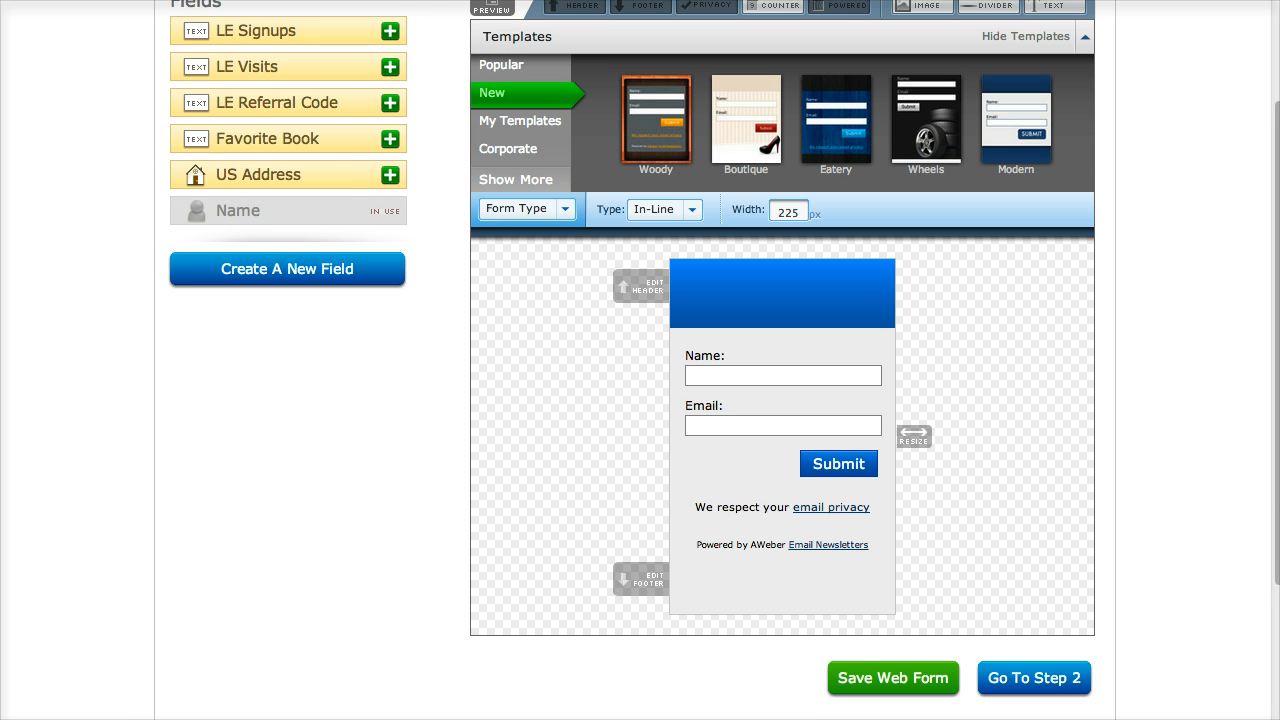
{"action": "scroll", "coordinate": [950, 430], "scroll_direction": "down", "scroll_amount": 1}
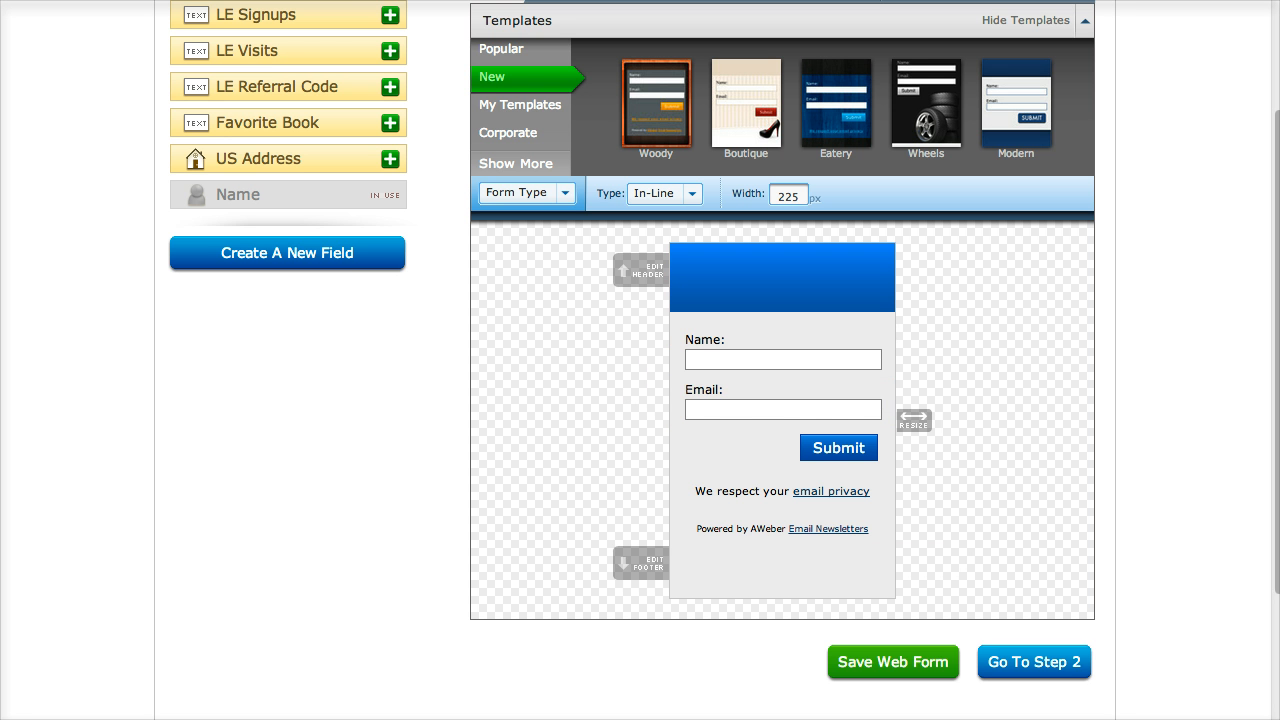
{"action": "left_click", "coordinate": [893, 662]}
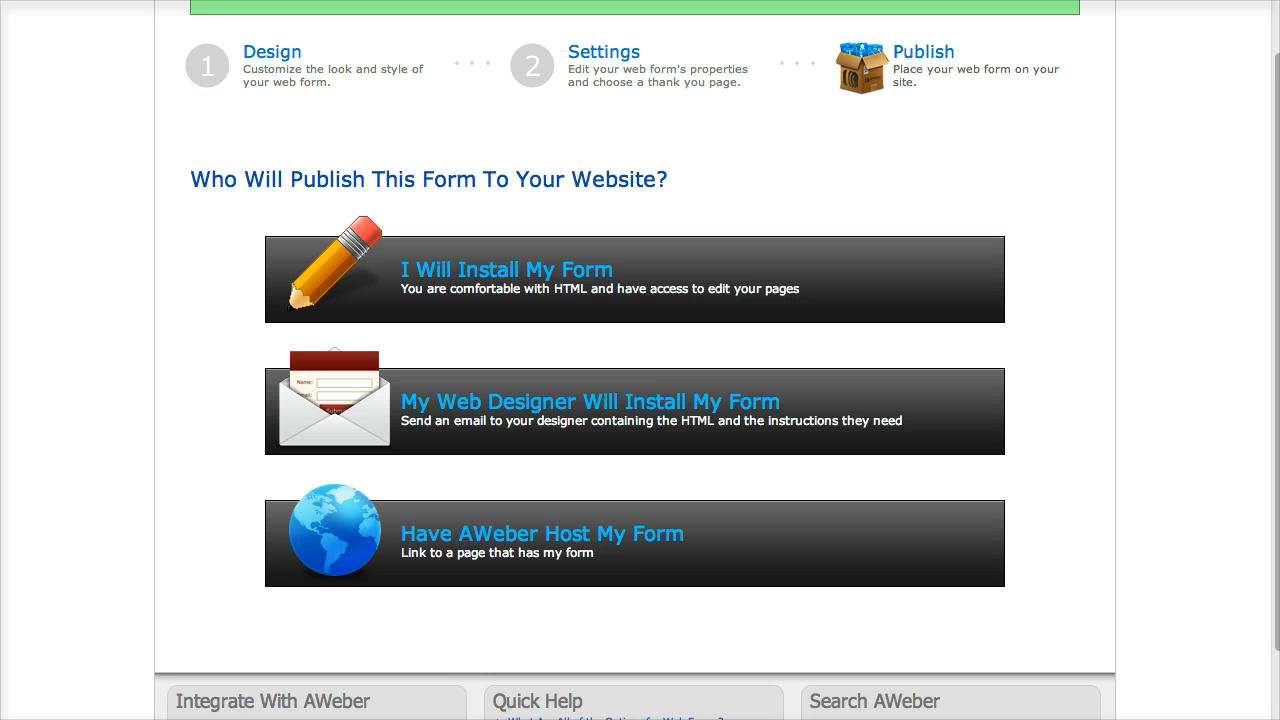
{"action": "left_click", "coordinate": [600, 280]}
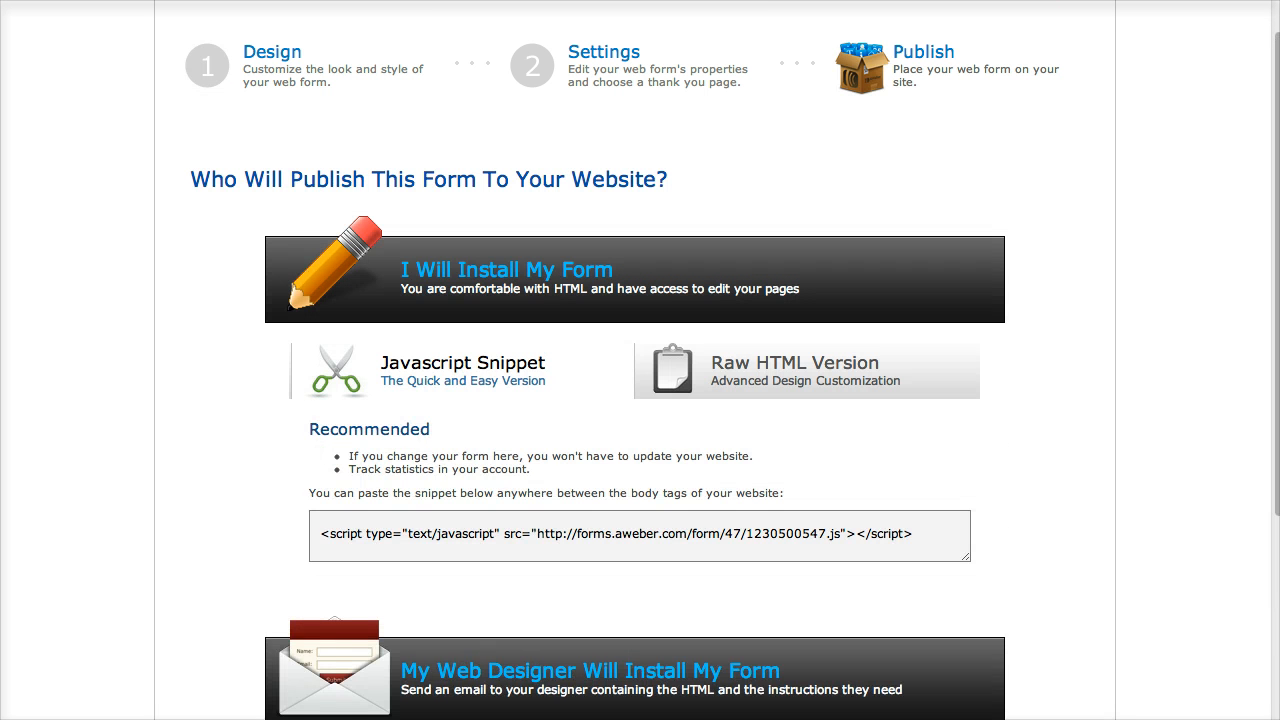
- Show the raw HTML version of the AWeber form and copy its entire code
{"action": "scroll", "coordinate": [640, 400], "scroll_direction": "down", "scroll_amount": 2}
{"action": "left_click", "coordinate": [790, 300]}
{"action": "left_click", "coordinate": [700, 424]}
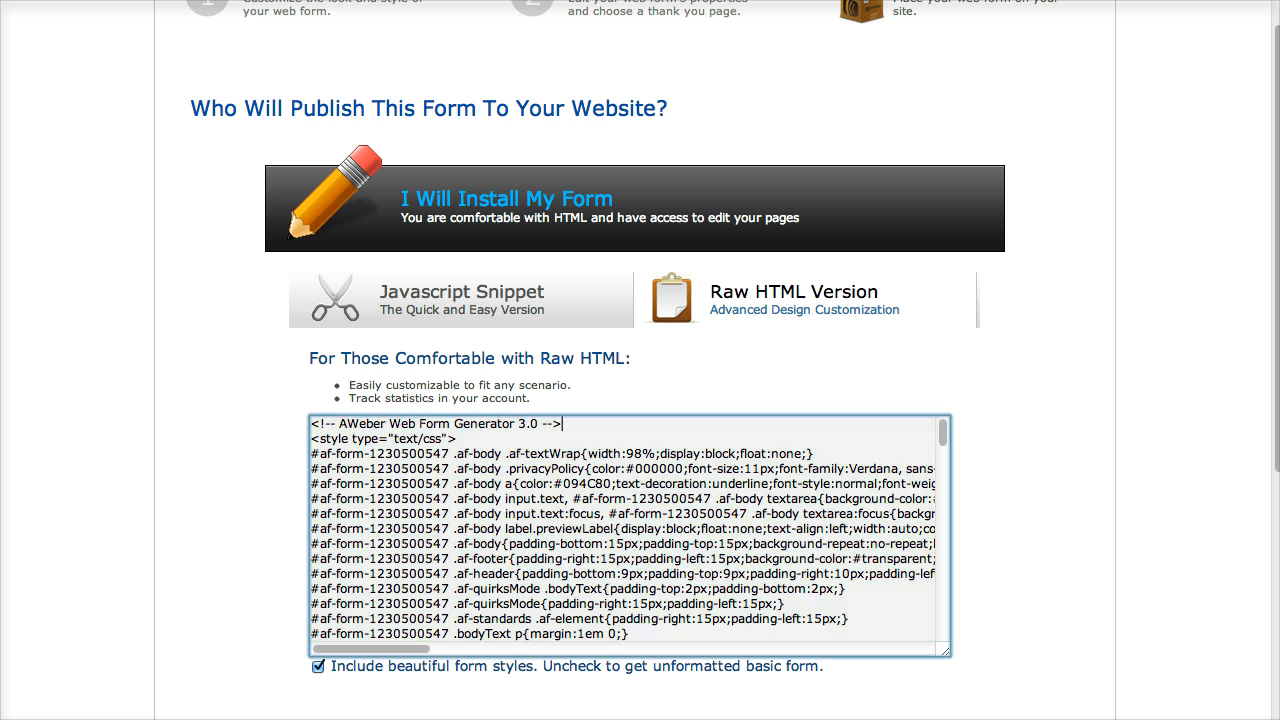
{"action": "key", "text": "super+a"}
{"action": "right_click", "coordinate": [656, 406]}
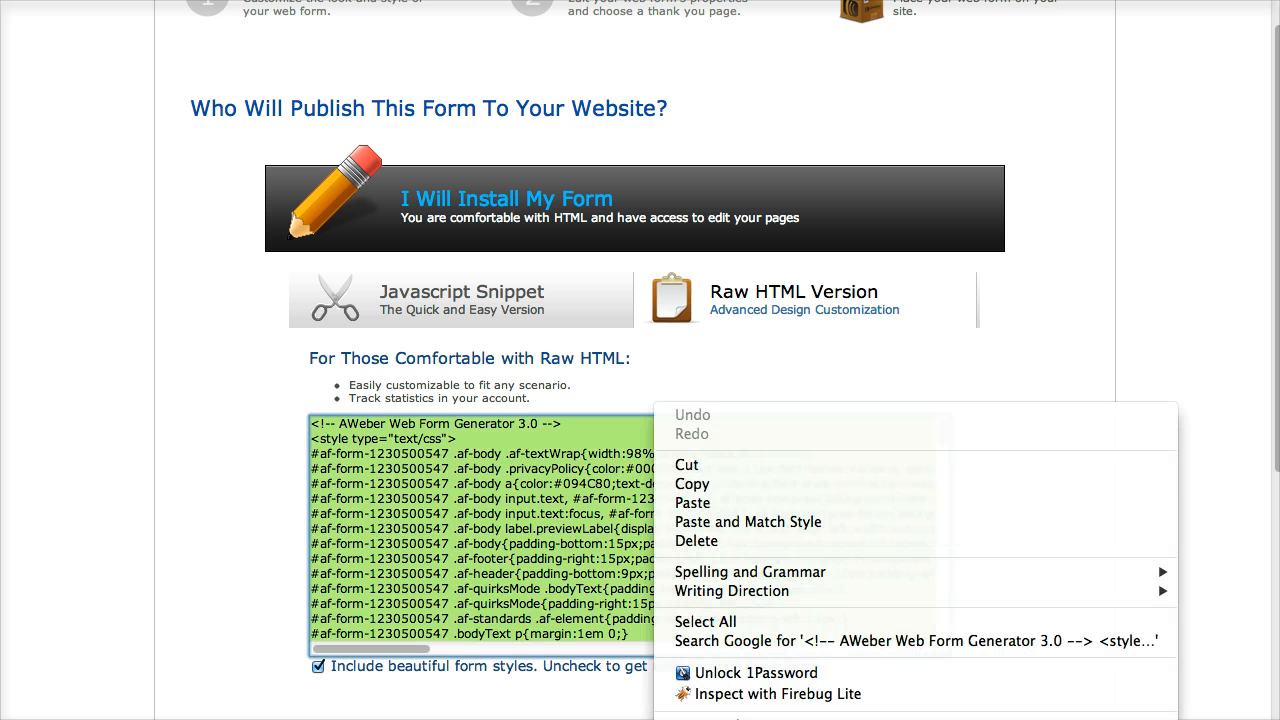
{"action": "left_click", "coordinate": [692, 484]}
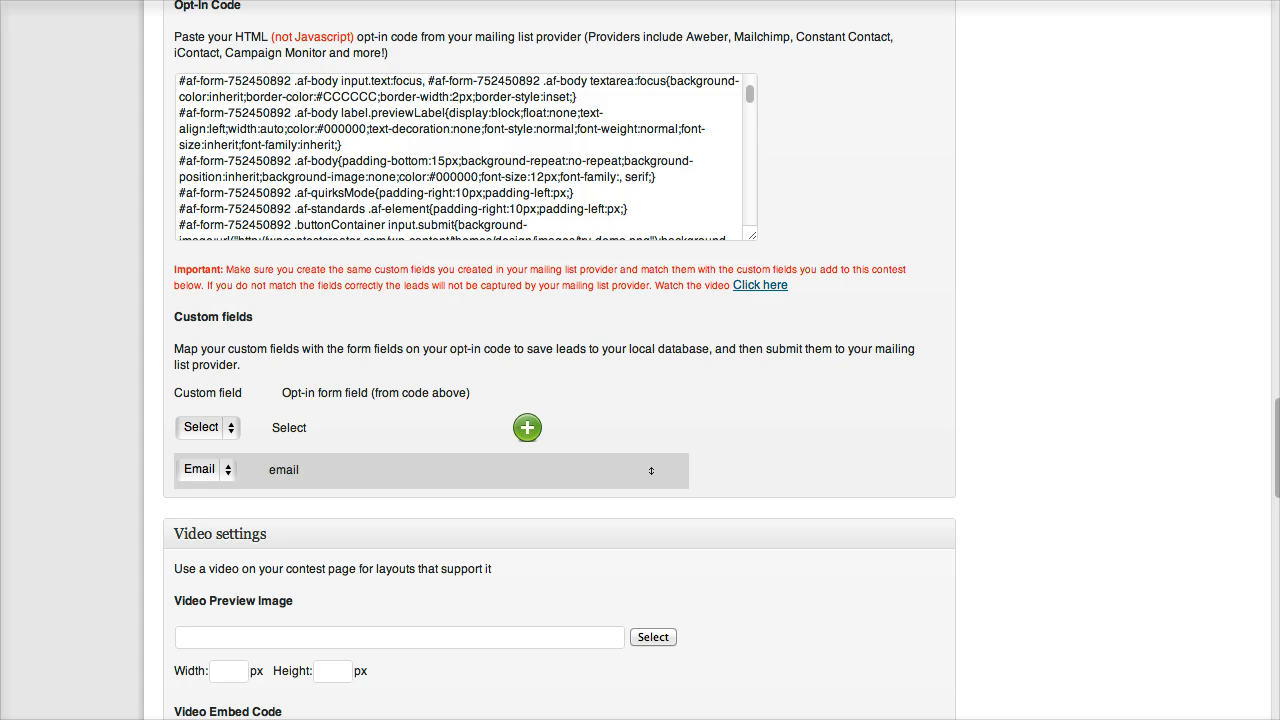
- Replace all the opt-in code in the contest's opt-in settings with the copied AWeber raw HTML
{"action": "left_click", "coordinate": [580, 206]}
{"action": "key", "text": "super+a"}
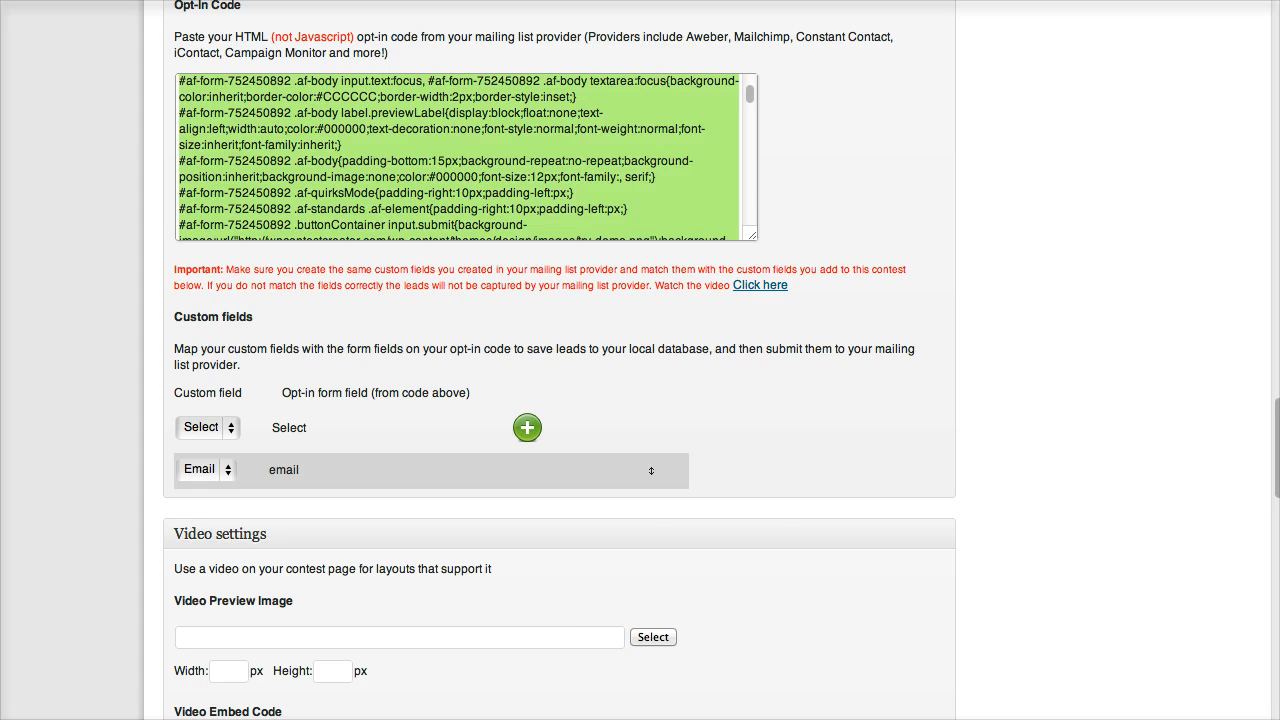
{"action": "right_click", "coordinate": [578, 205]}
{"action": "left_click", "coordinate": [616, 305]}
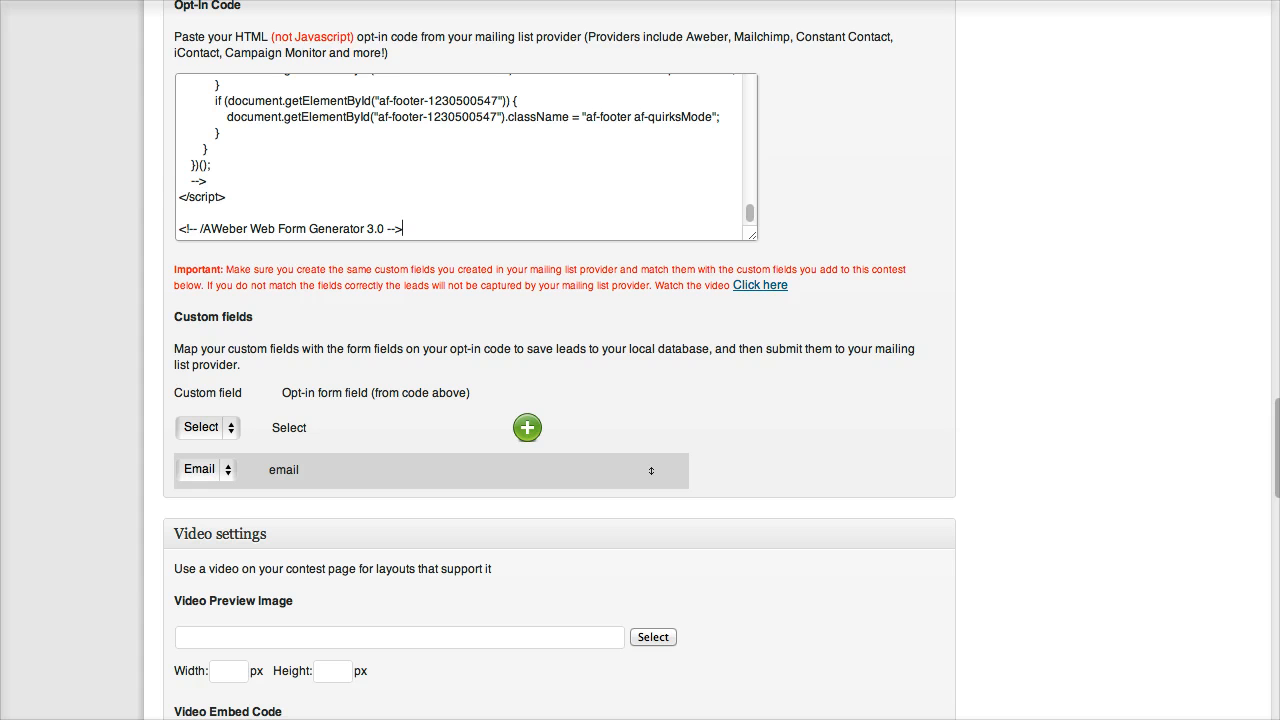
- Check which custom fields can be mapped and which opt-in form fields the new code offers for Email
{"action": "left_click", "coordinate": [210, 428]}
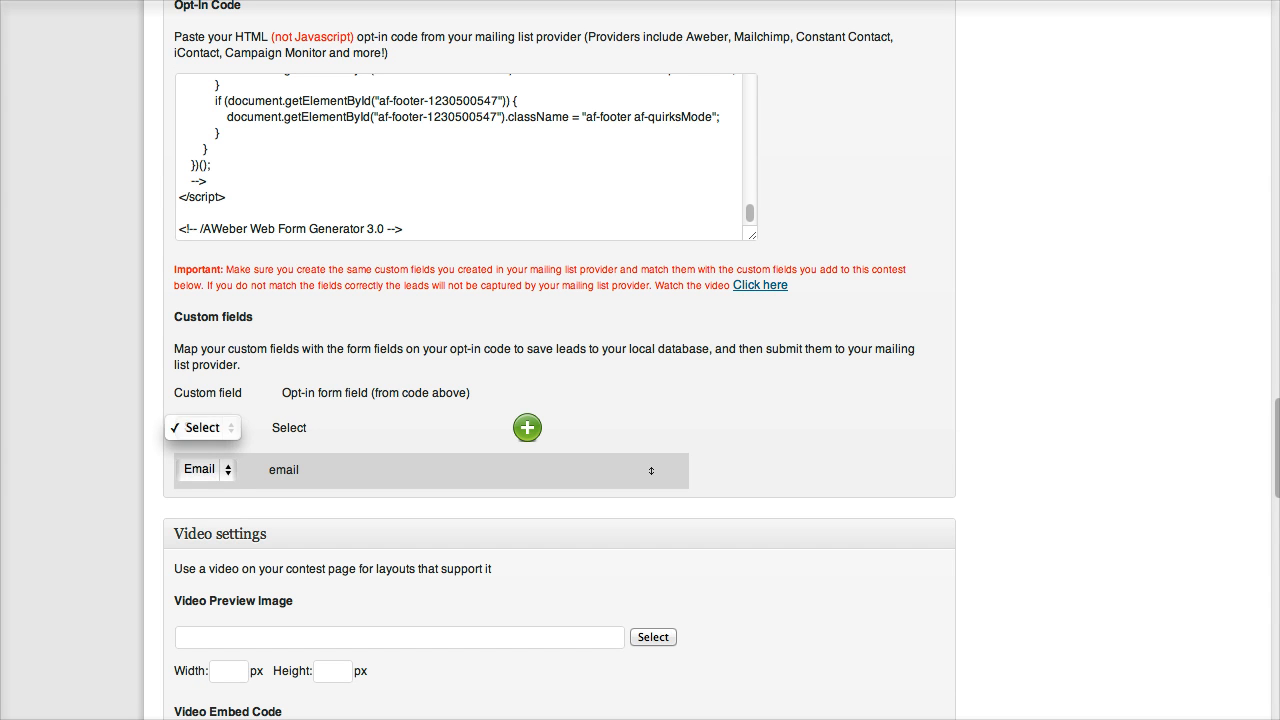
{"action": "left_click", "coordinate": [208, 469]}
{"action": "left_click", "coordinate": [284, 470]}
{"action": "left_click", "coordinate": [284, 470]}
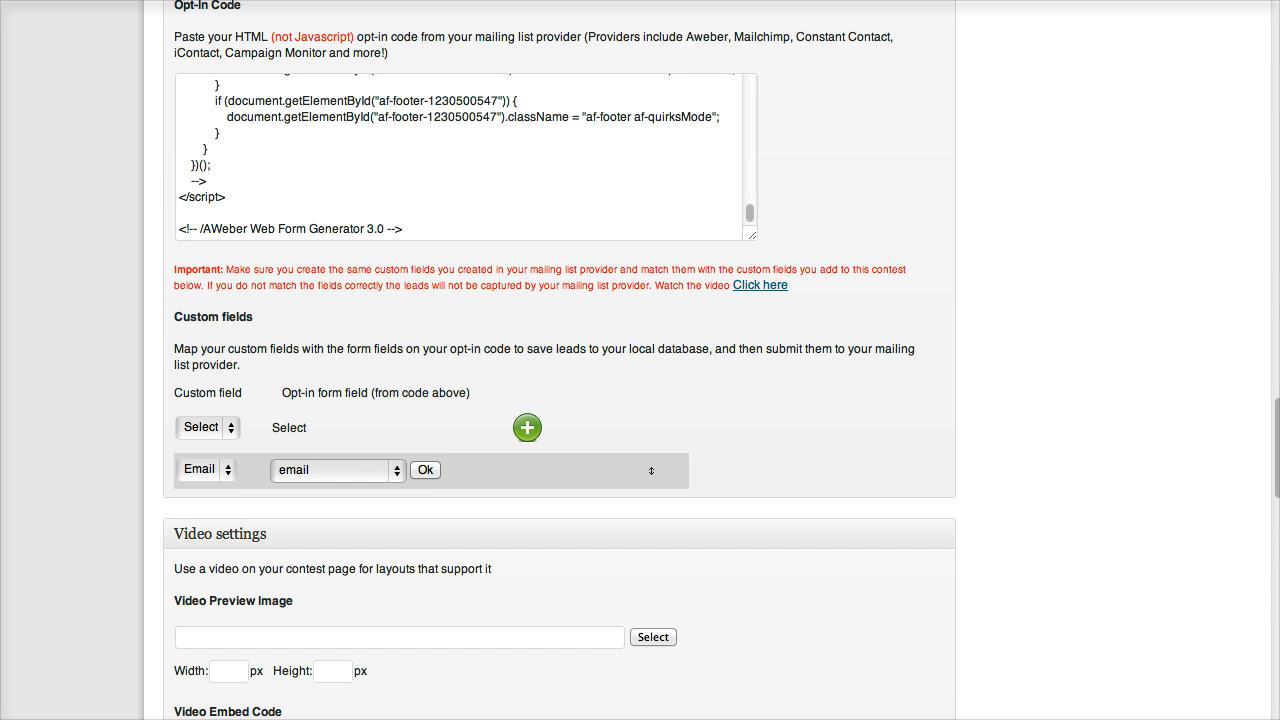
{"action": "left_click", "coordinate": [300, 470]}
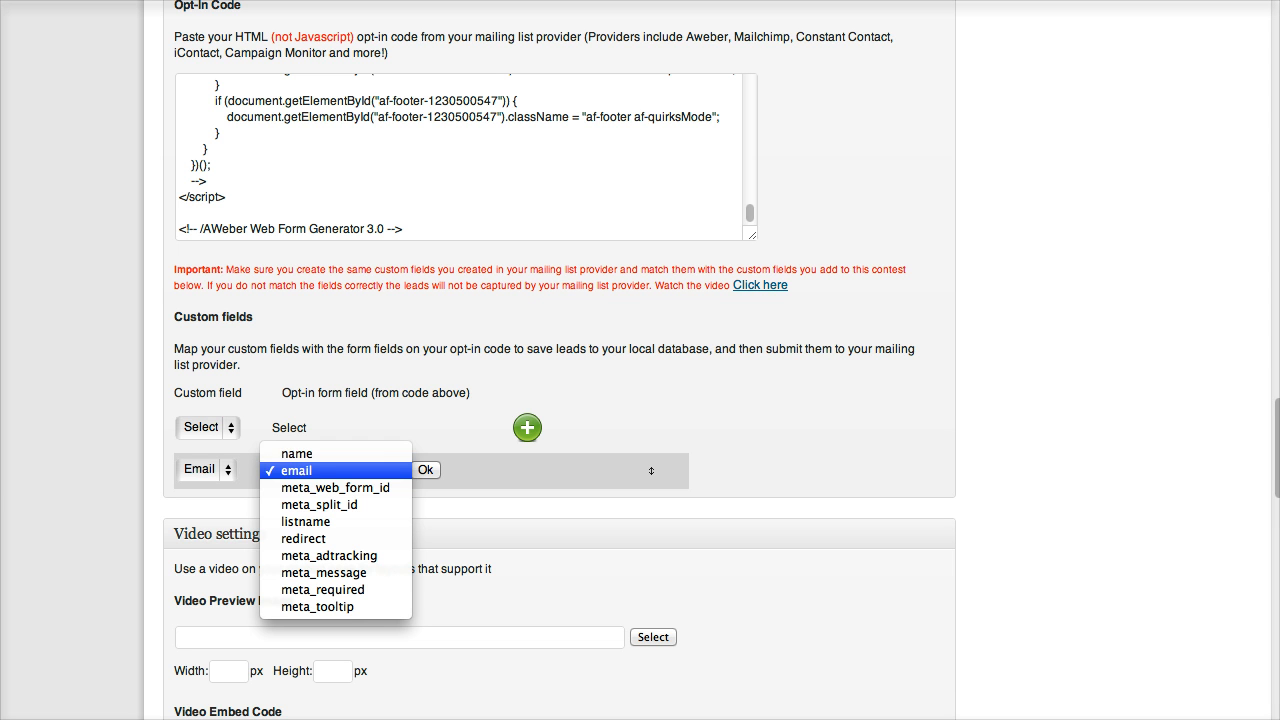
{"action": "left_click", "coordinate": [222, 430]}
{"action": "left_click", "coordinate": [210, 428]}
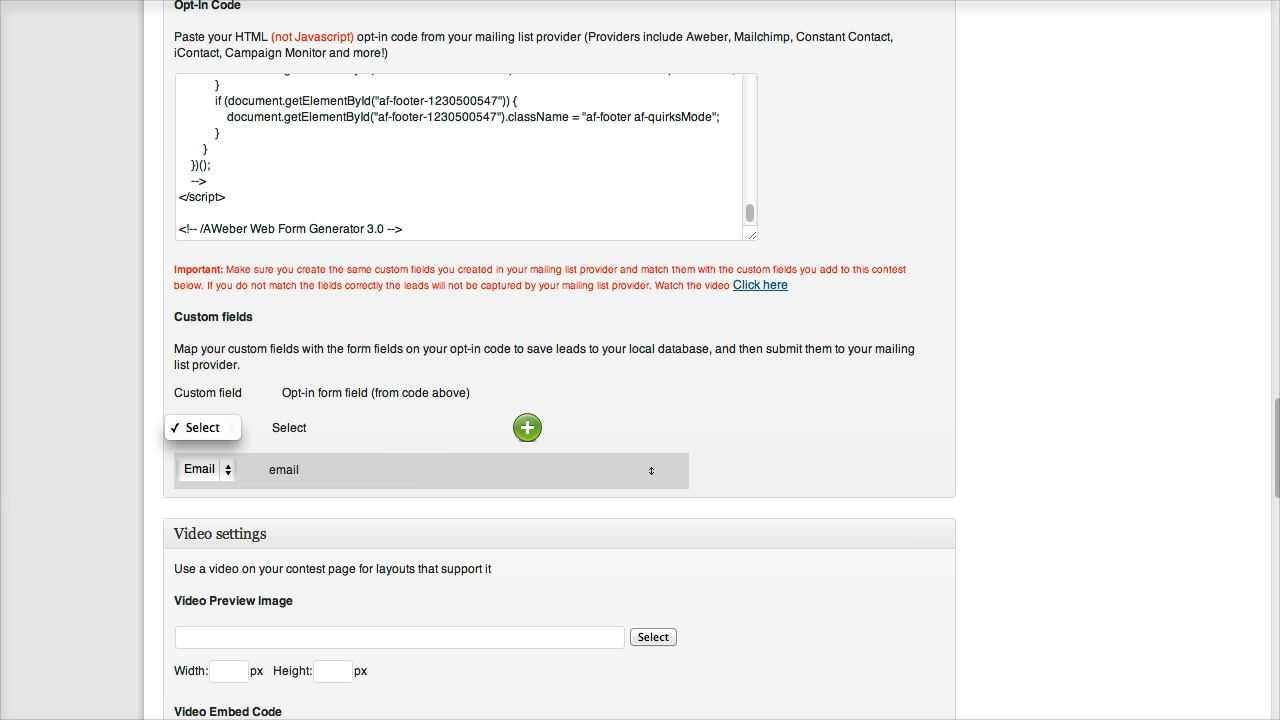
{"action": "left_click", "coordinate": [236, 444]}
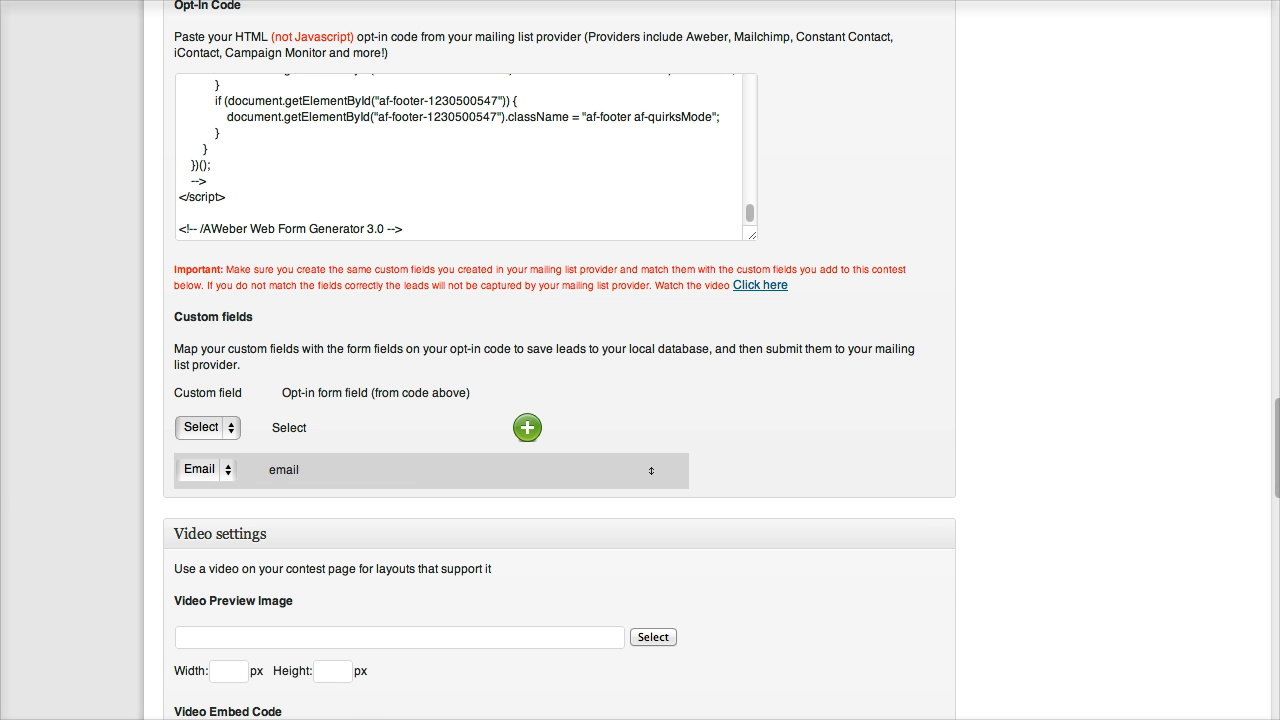
- Add another custom field mapping row and check the custom fields selectable in the Email row
{"action": "left_click", "coordinate": [527, 427]}
{"action": "left_click", "coordinate": [208, 470]}
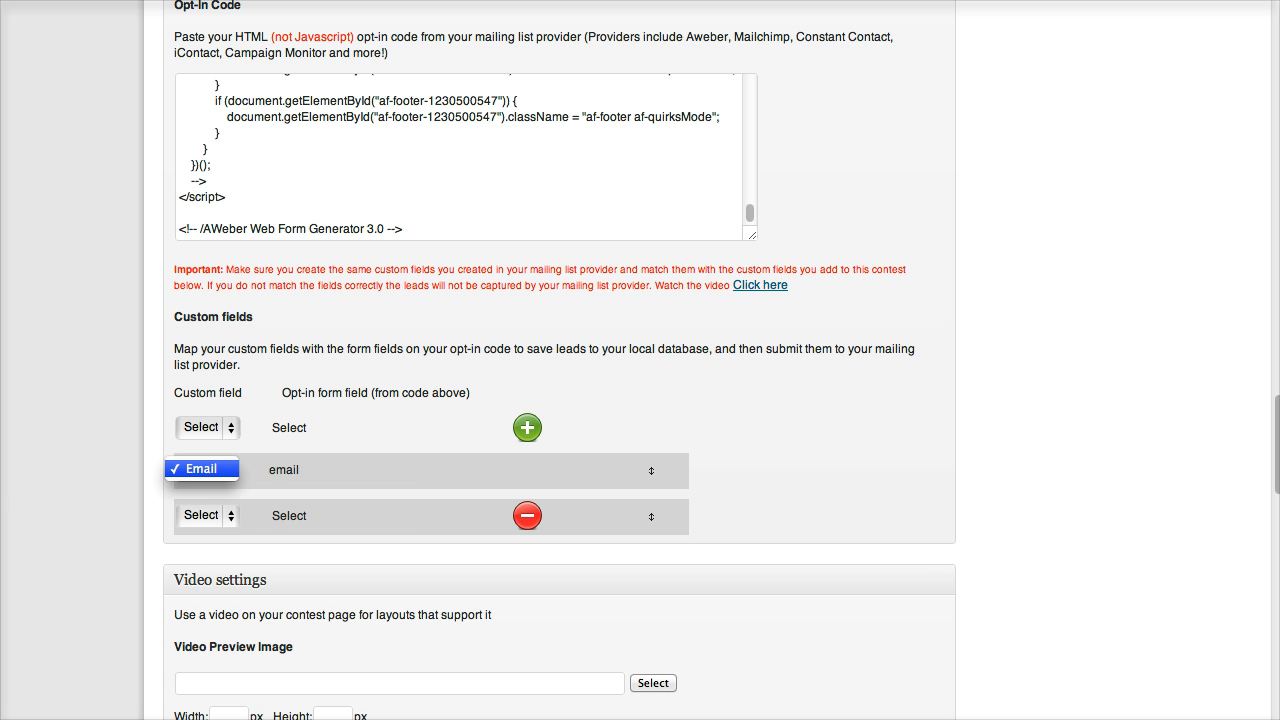
{"action": "left_click", "coordinate": [208, 469]}
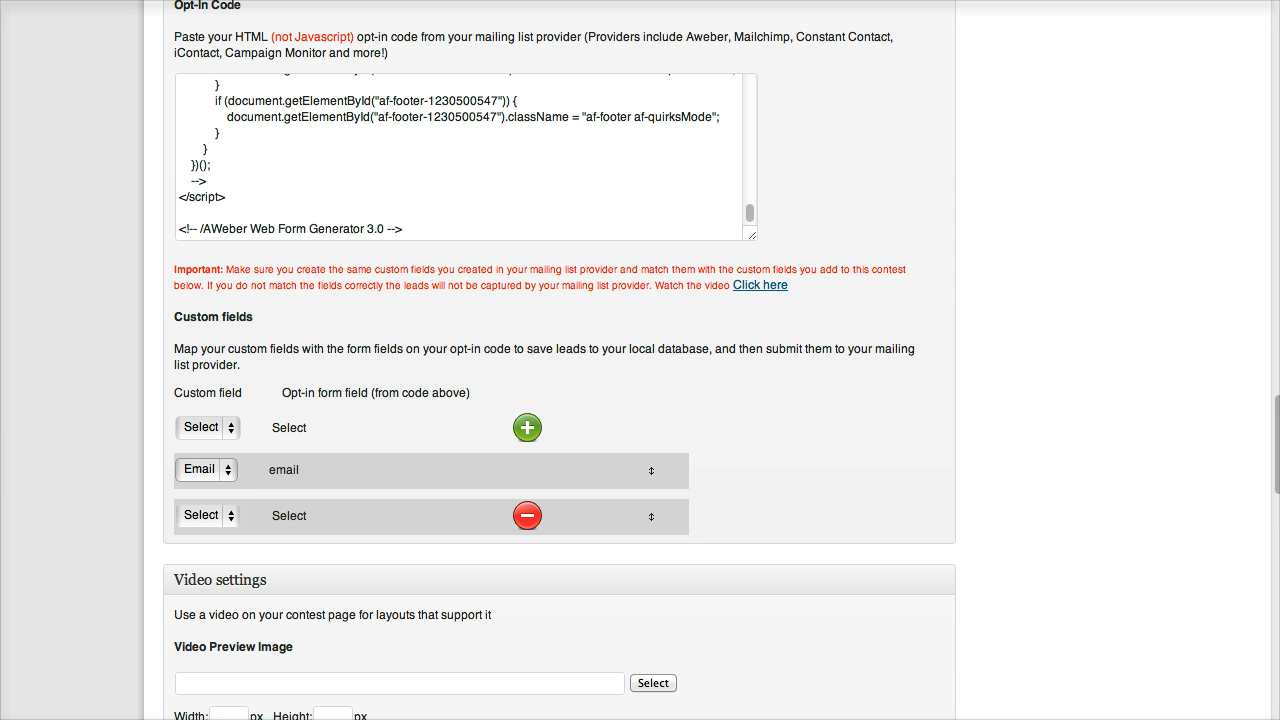
{"action": "left_click", "coordinate": [208, 469]}
{"action": "left_click", "coordinate": [208, 469]}
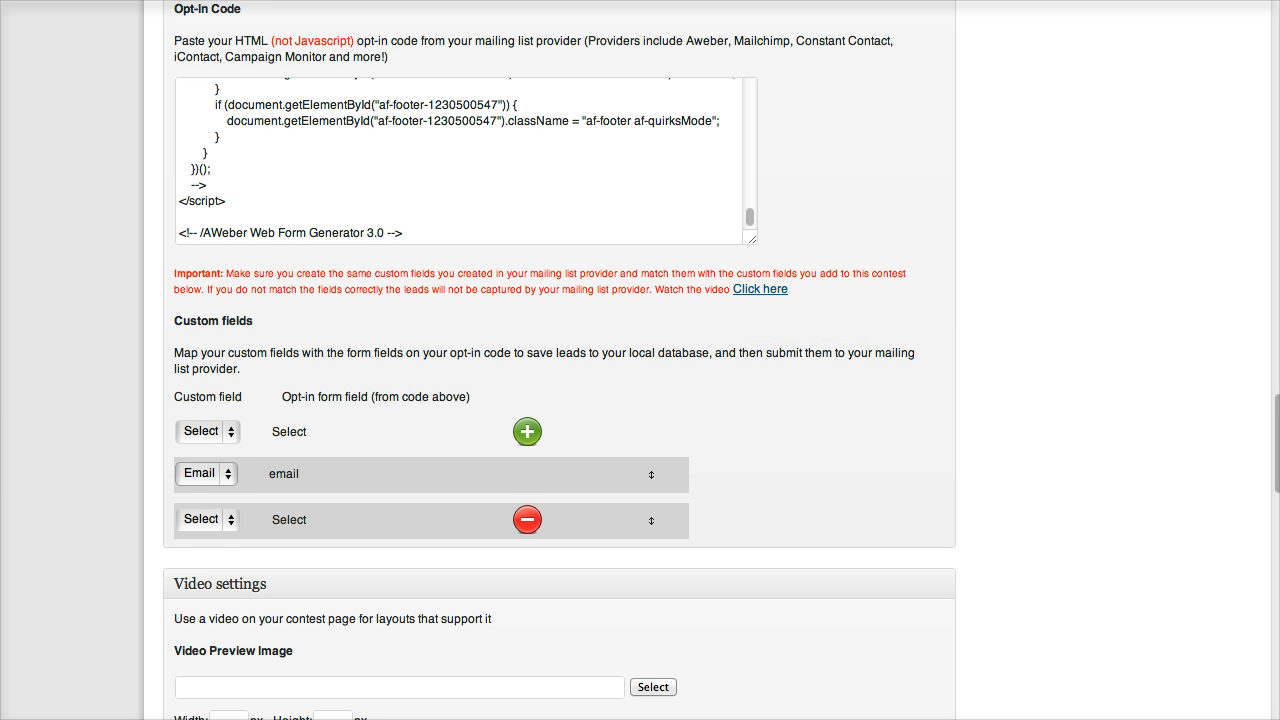
- Open the contest plugin's Custom Fields page in a new tab and start a new custom field
{"action": "scroll", "coordinate": [559, 360], "scroll_direction": "up", "scroll_amount": 1}
{"action": "scroll", "coordinate": [559, 360], "scroll_direction": "up", "scroll_amount": 20}
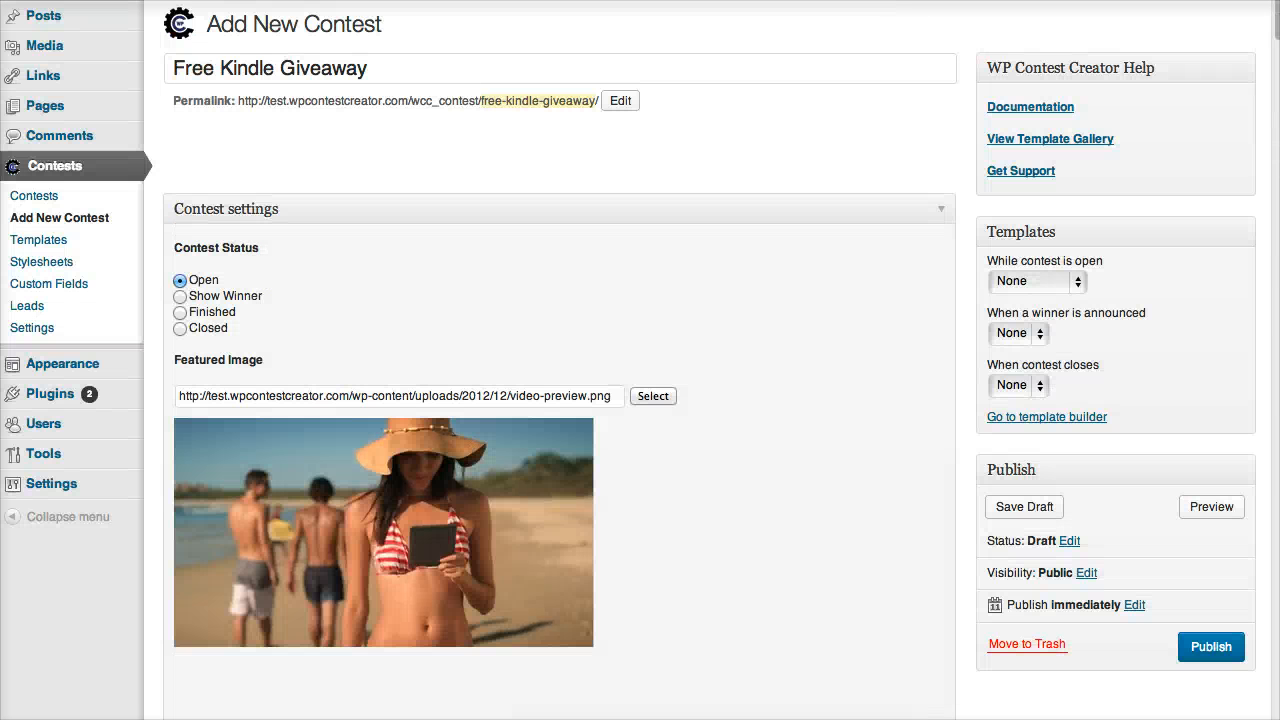
{"action": "right_click", "coordinate": [92, 283]}
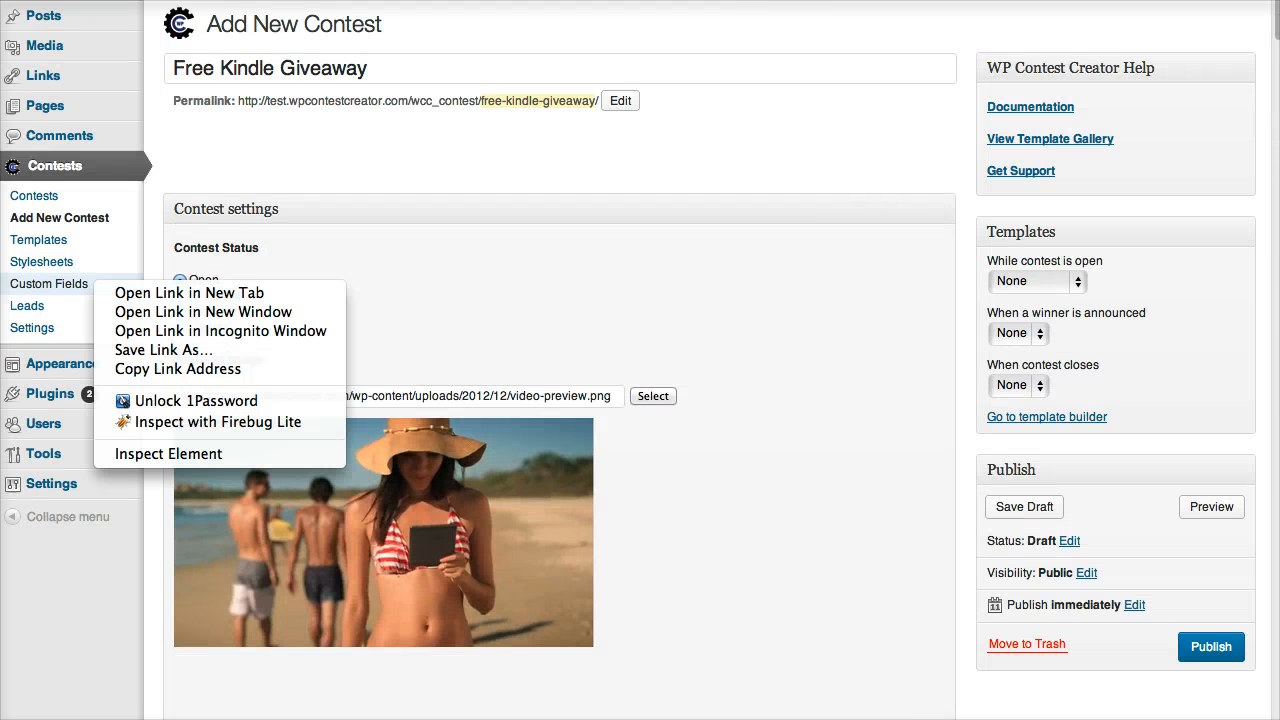
{"action": "left_click", "coordinate": [140, 293]}
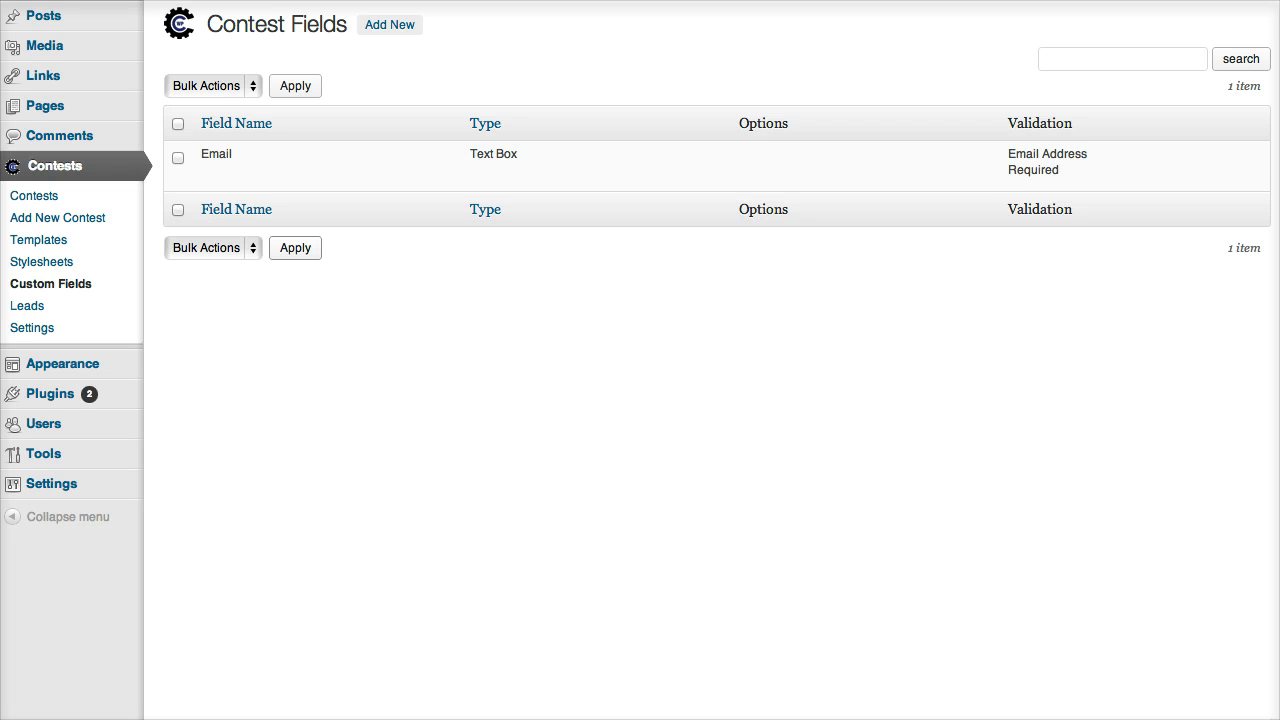
{"action": "left_click", "coordinate": [389, 24]}
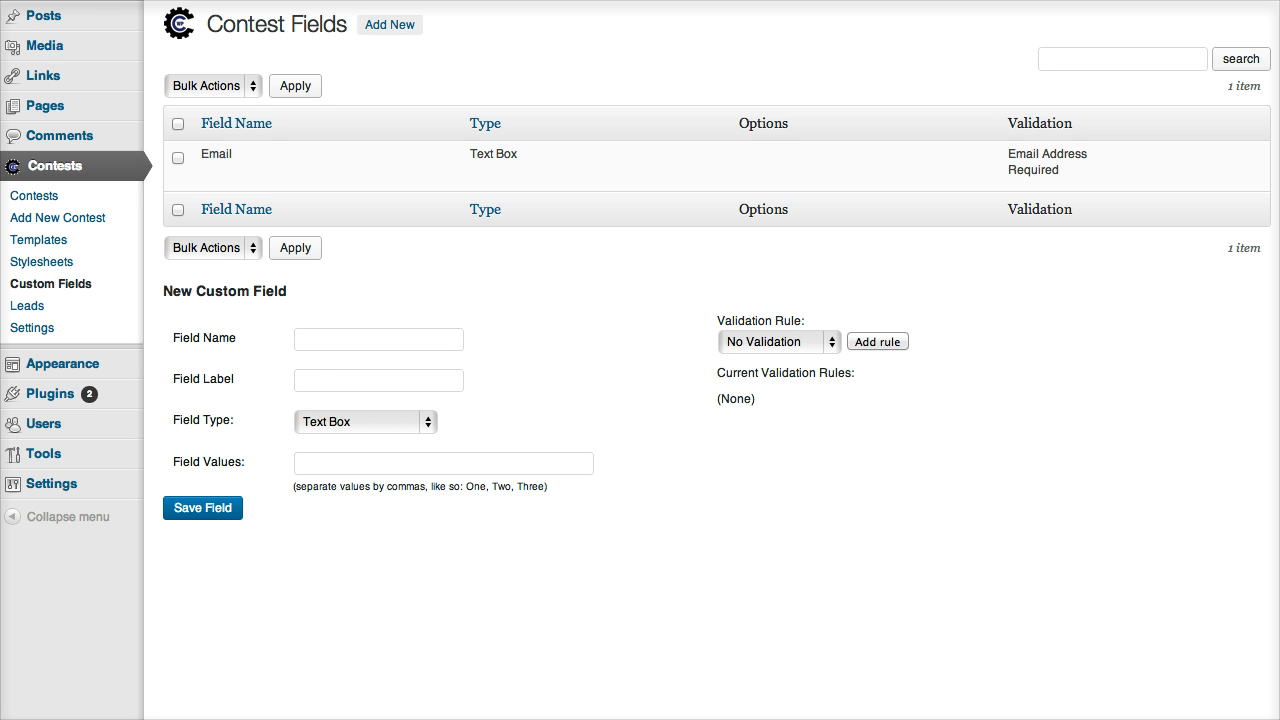
- Enter Name as both field name and label, keep the Text Box type, and leave the field values empty
{"action": "left_click", "coordinate": [378, 340]}
{"action": "type", "text": "Name"}
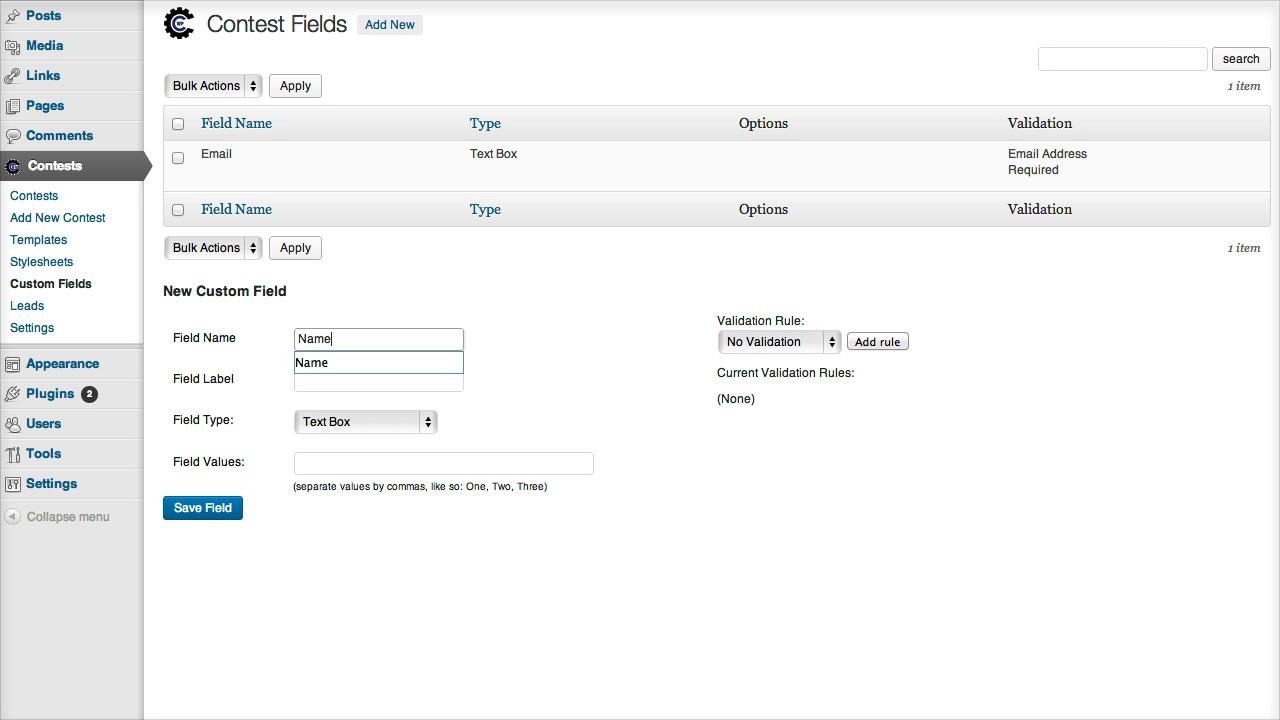
{"action": "key", "text": "Tab"}
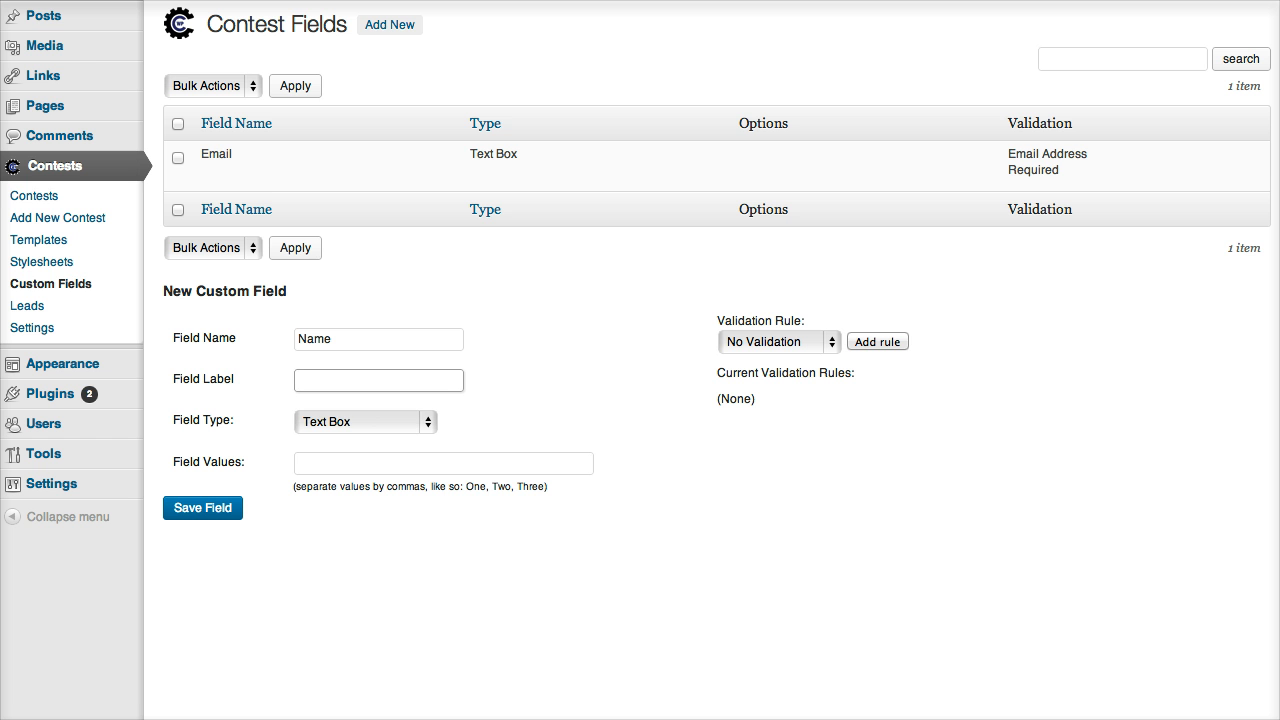
{"action": "type", "text": "Name"}
{"action": "key", "text": "Tab"}
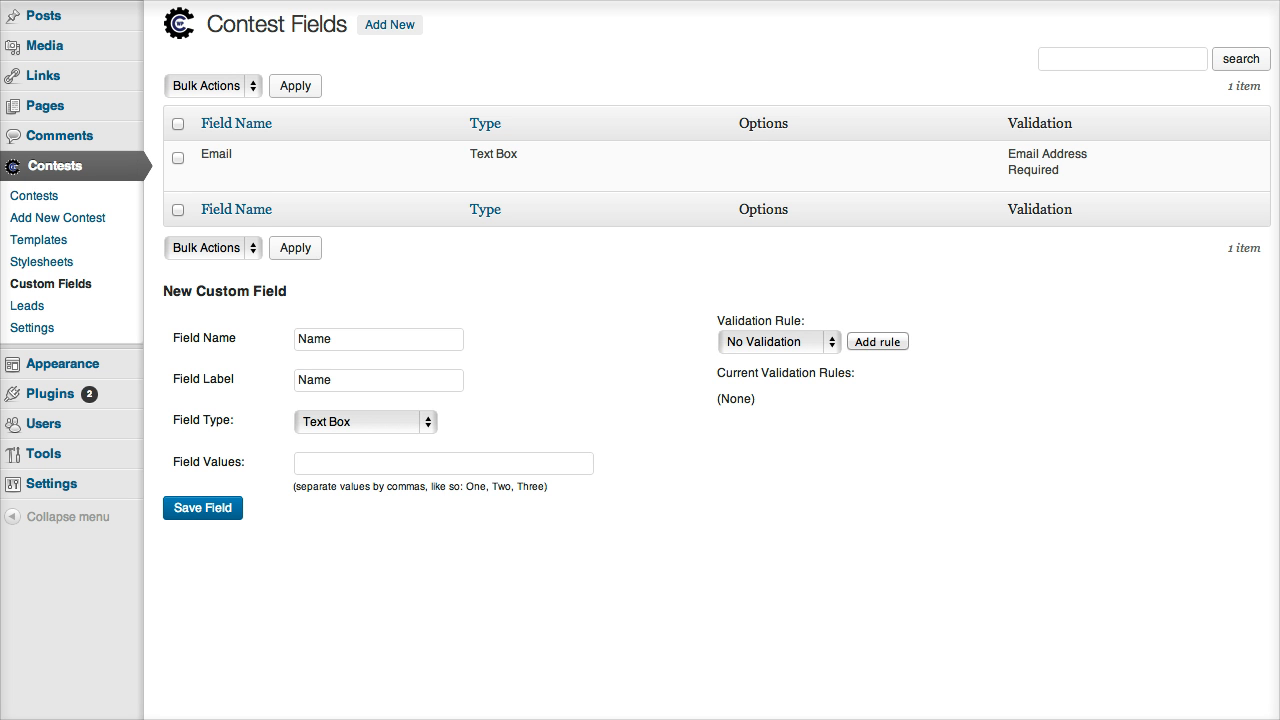
{"action": "key", "text": "Down"}
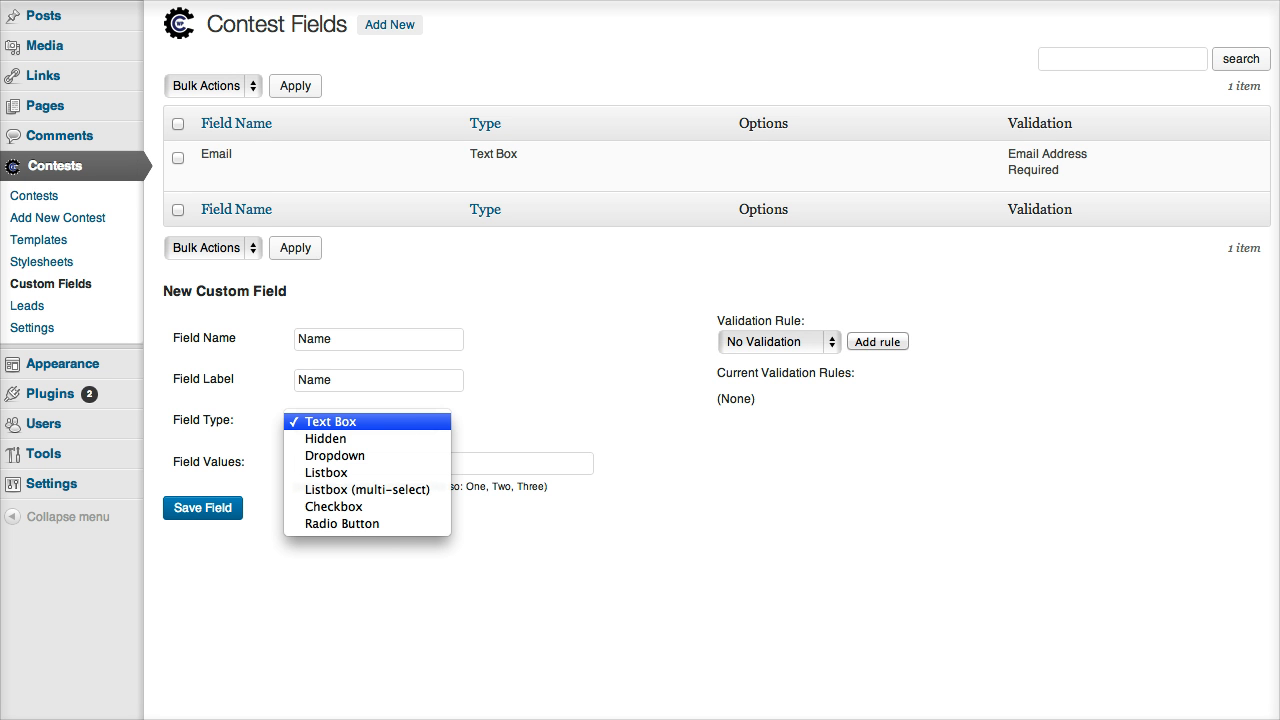
{"action": "key", "text": "Return"}
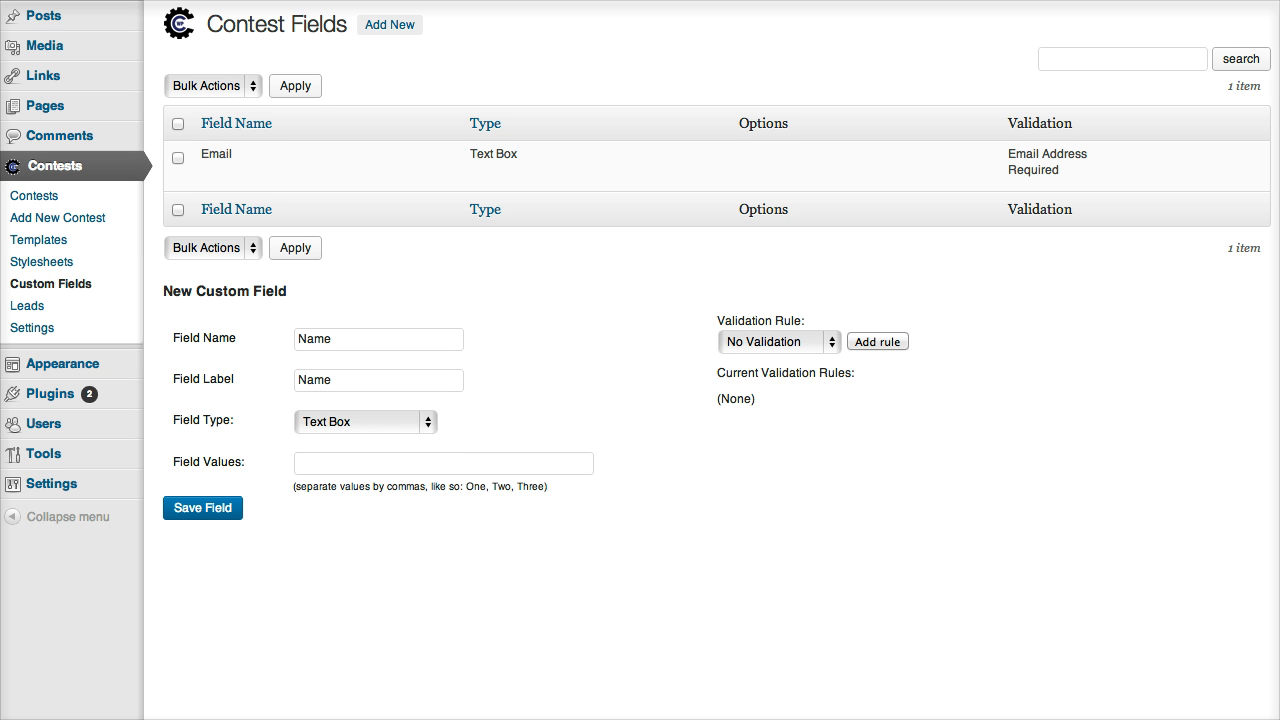
{"action": "key", "text": "Tab"}
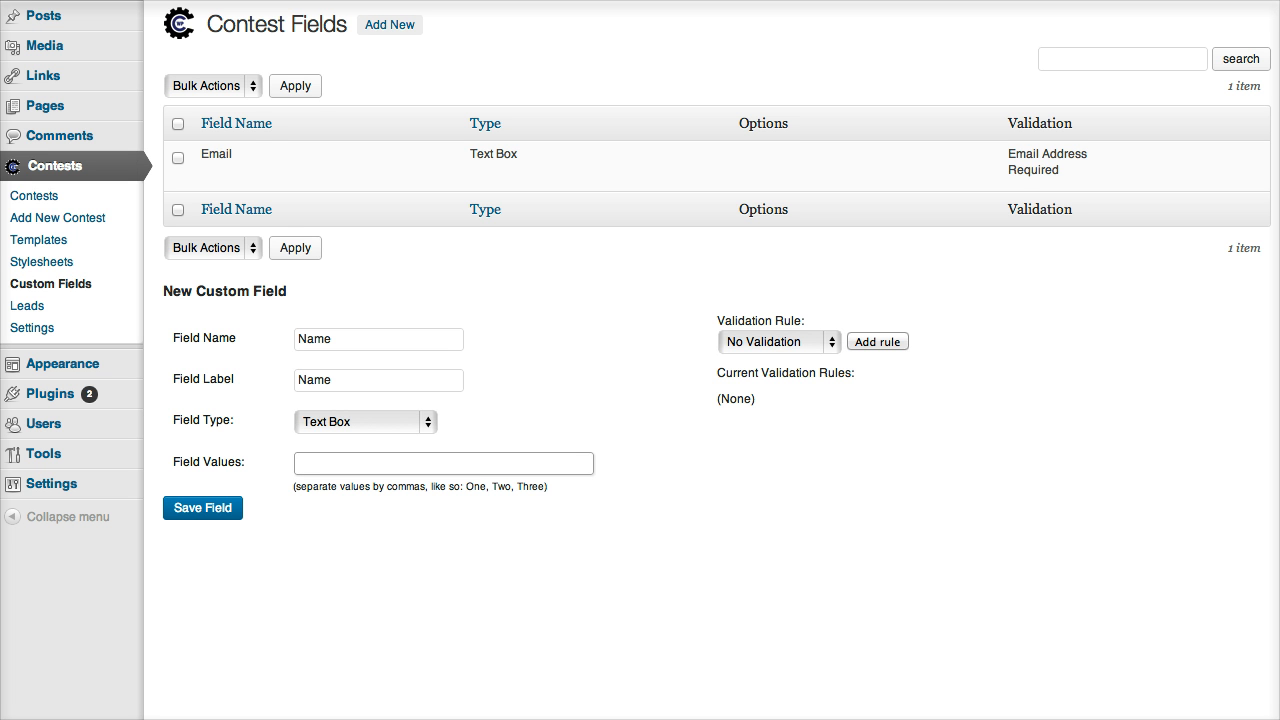
{"action": "key", "text": "Tab"}
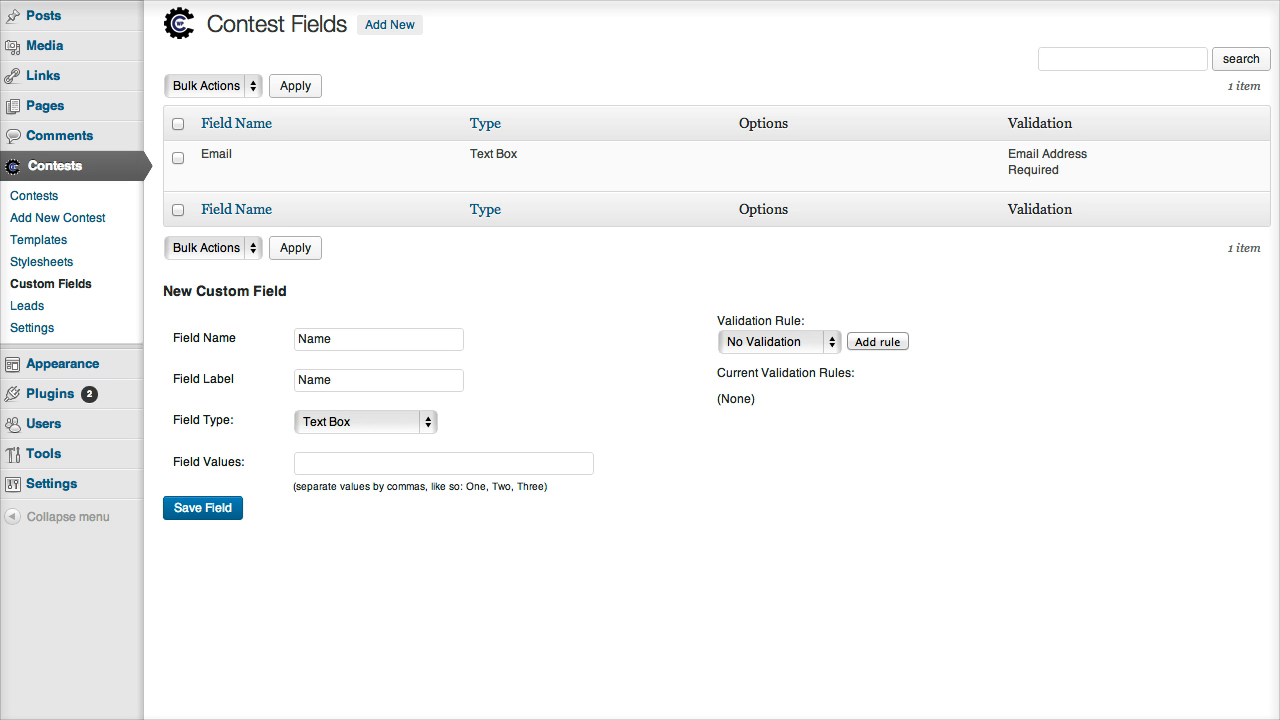
- Add the Required validation rule to the new Name field
{"action": "left_click", "coordinate": [779, 342]}
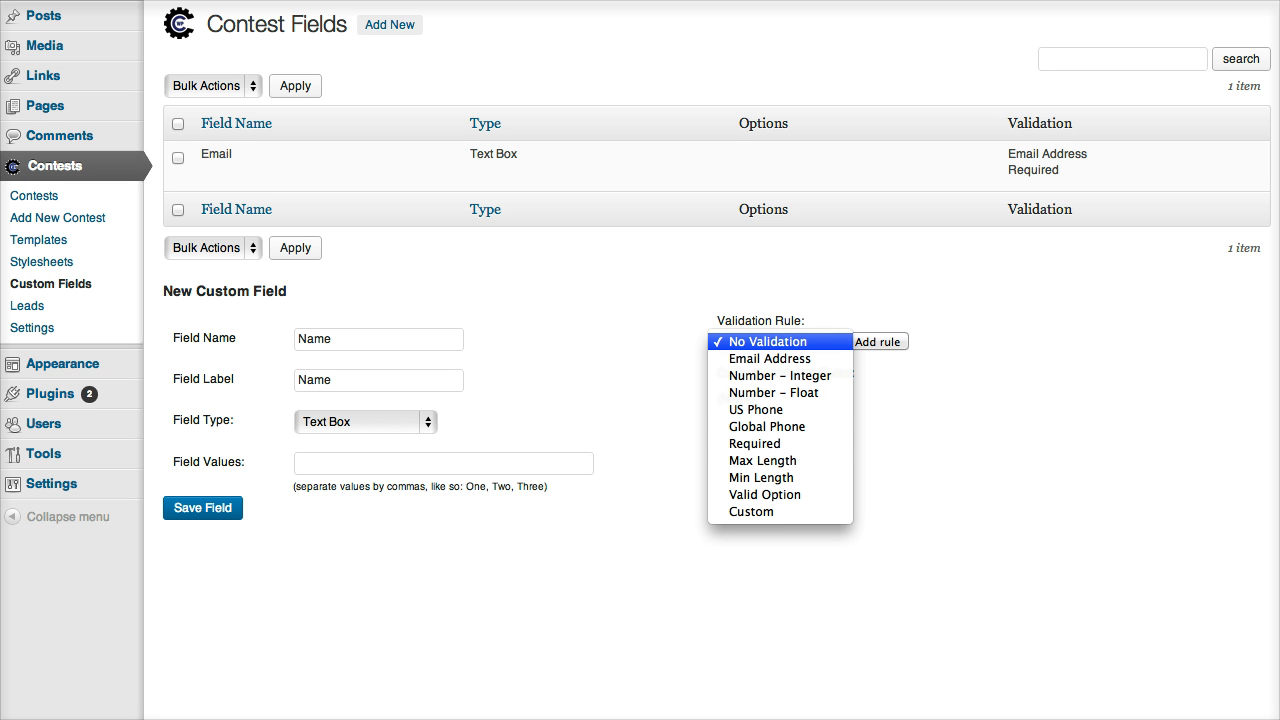
{"action": "key", "text": "Down"}
{"action": "key", "text": "Down"}
{"action": "key", "text": "Down"}
{"action": "key", "text": "Down"}
{"action": "key", "text": "Down"}
{"action": "key", "text": "Down"}
{"action": "key", "text": "Return"}
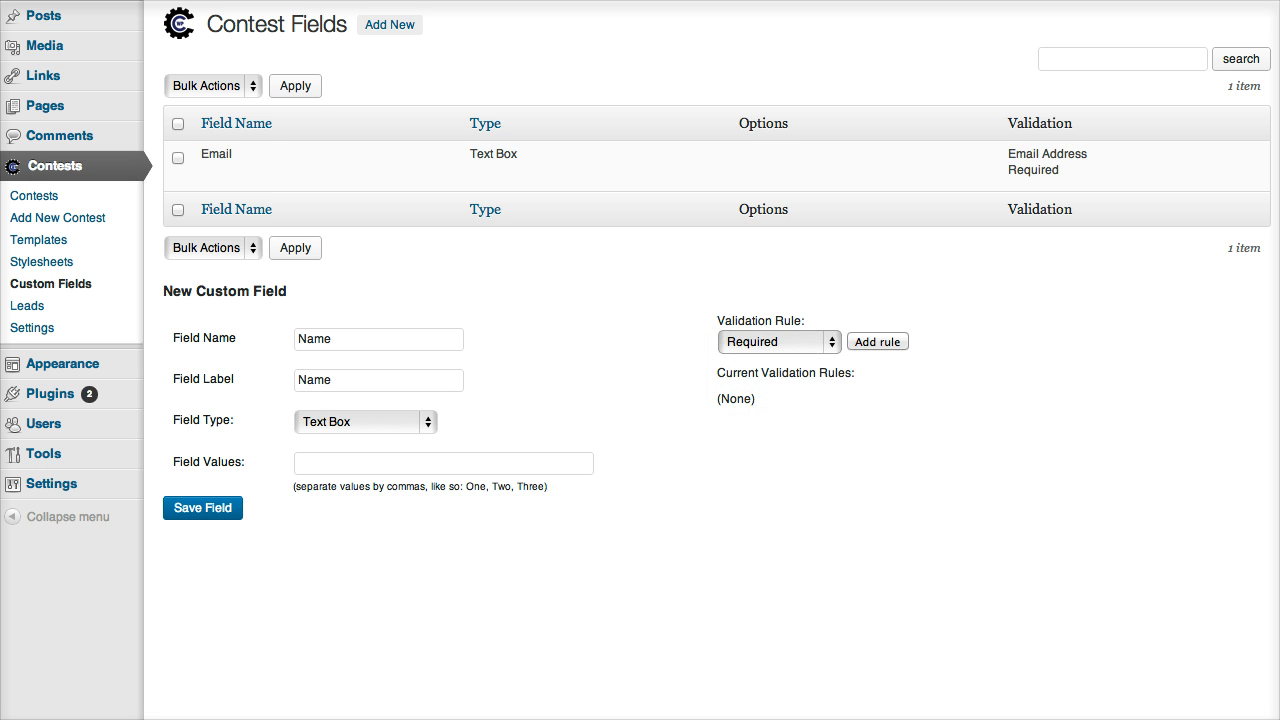
{"action": "left_click", "coordinate": [878, 342]}
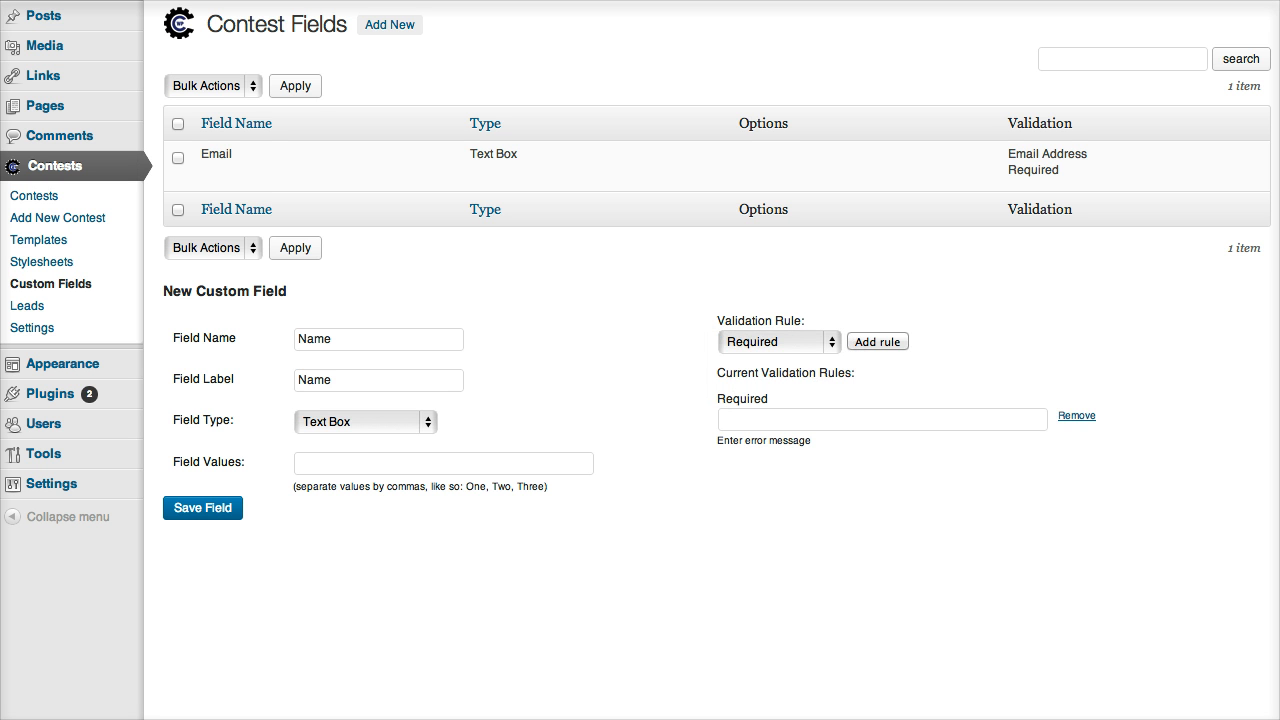
- Set the Required rule's error message to "Please enter your name" and save the Name field
{"action": "left_click", "coordinate": [830, 420]}
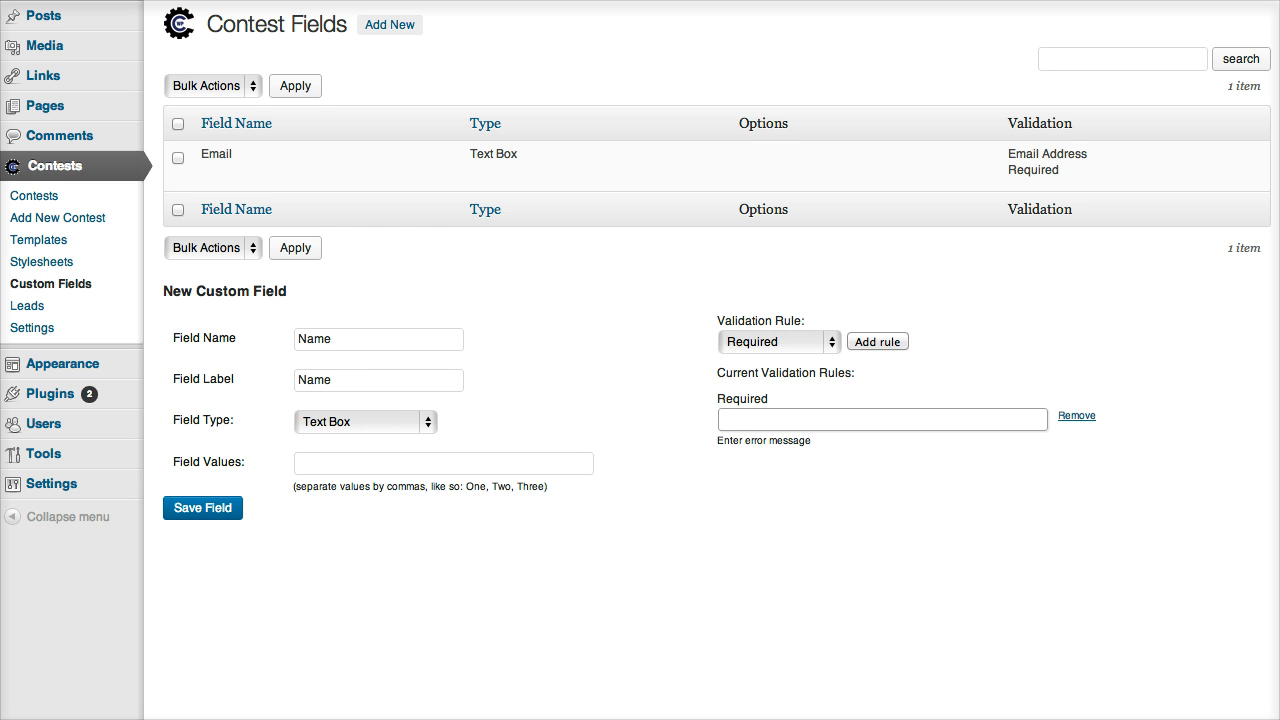
{"action": "key", "text": "Down"}
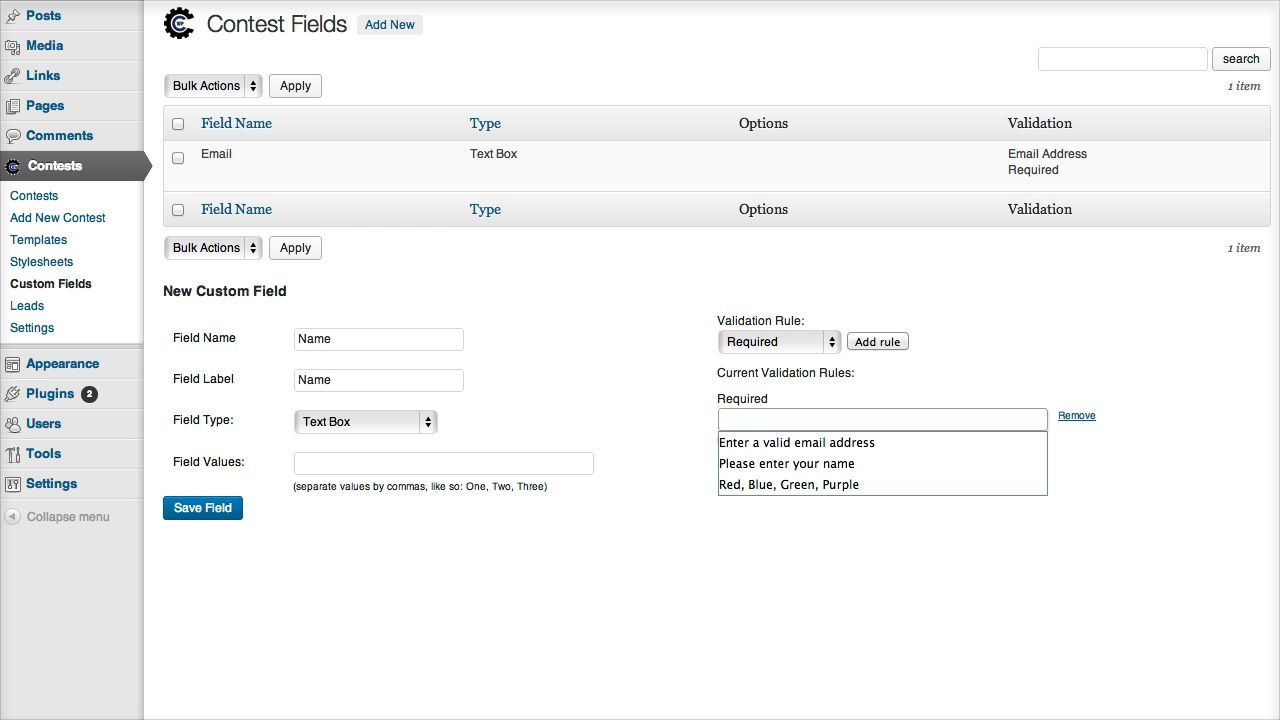
{"action": "key", "text": "Down"}
{"action": "key", "text": "Down"}
{"action": "key", "text": "Return"}
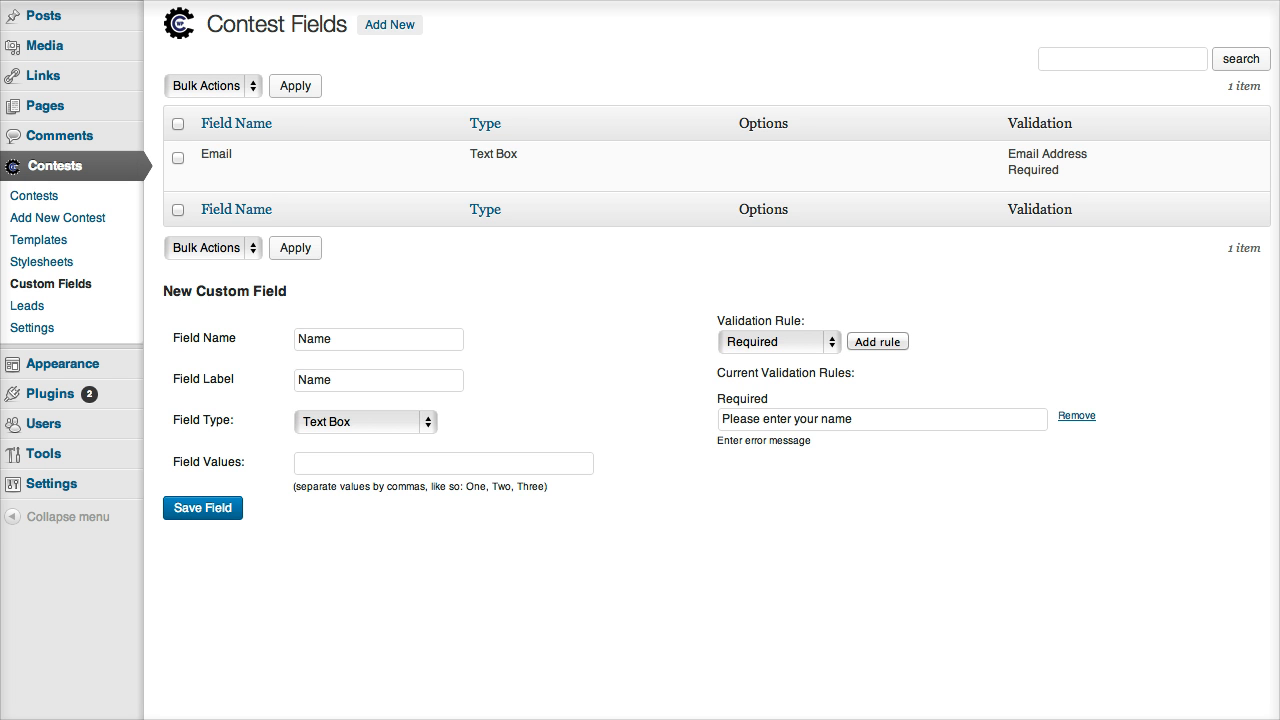
{"action": "key", "text": "Return"}
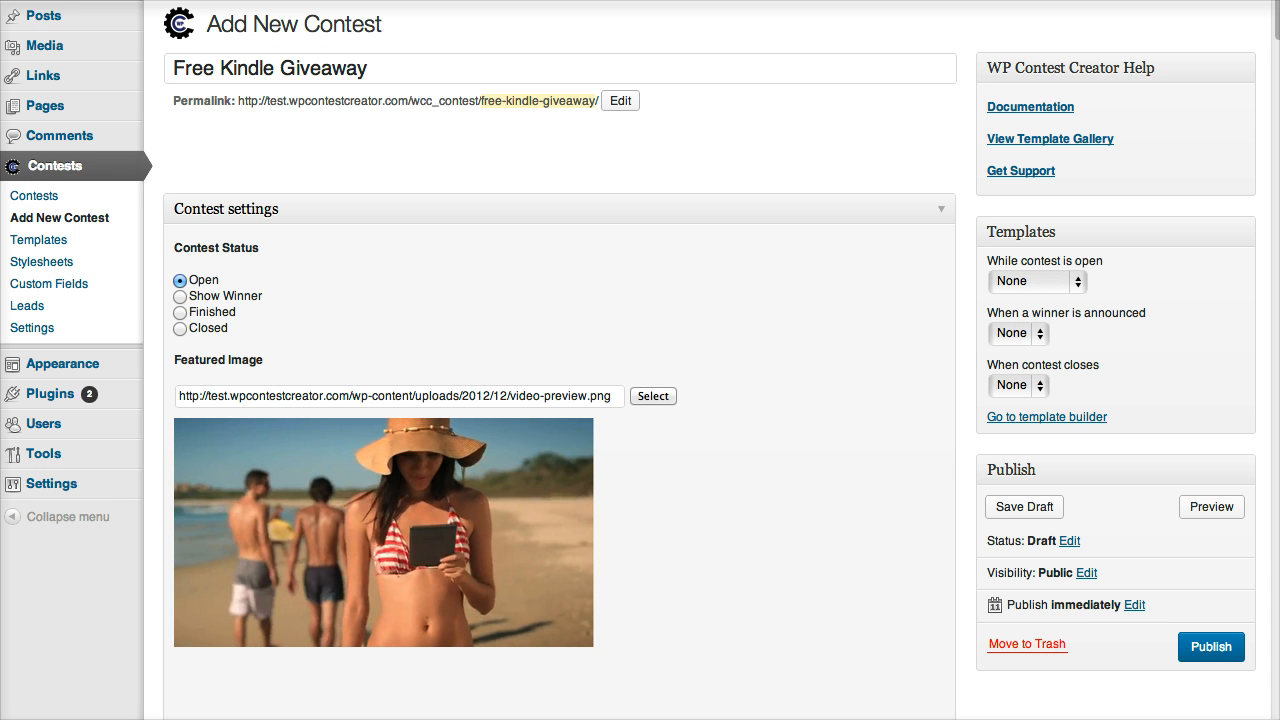
- Return to the Free Kindle Giveaway contest, review its opt-in settings, and save the contest as a draft
{"action": "scroll", "coordinate": [560, 400], "scroll_direction": "down", "scroll_amount": 20}
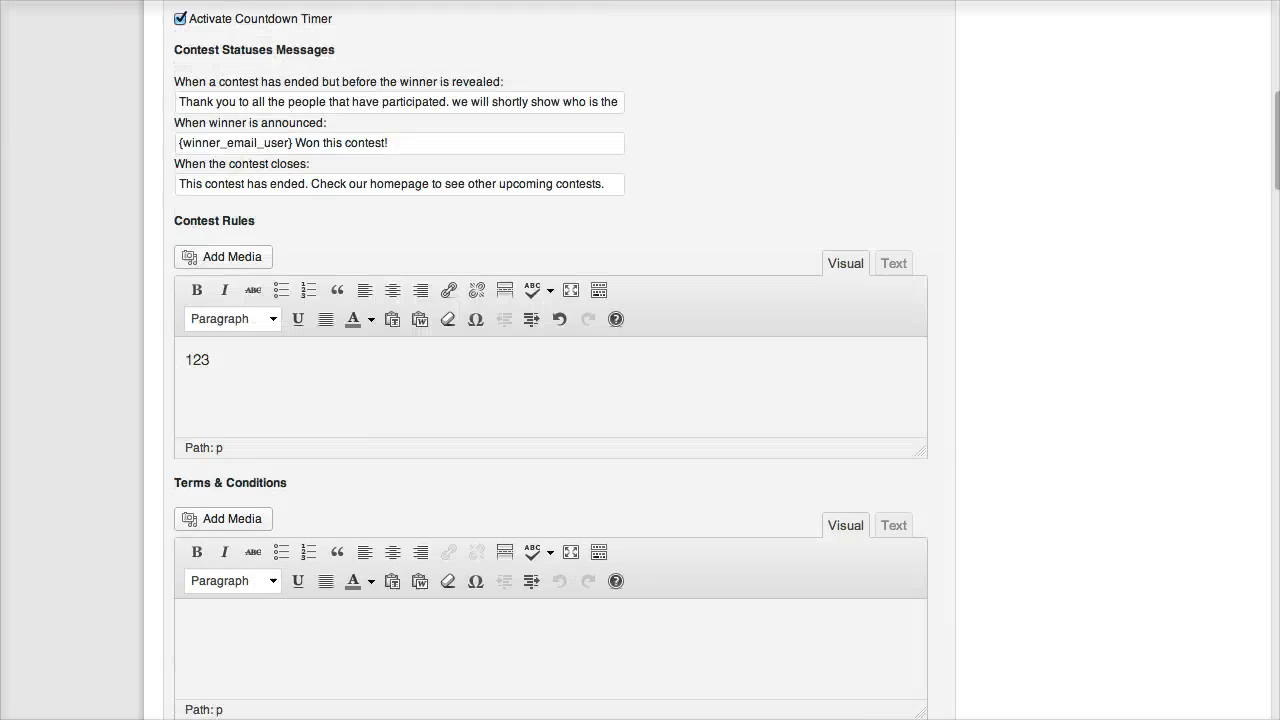
{"action": "scroll", "coordinate": [560, 400], "scroll_direction": "down", "scroll_amount": 15}
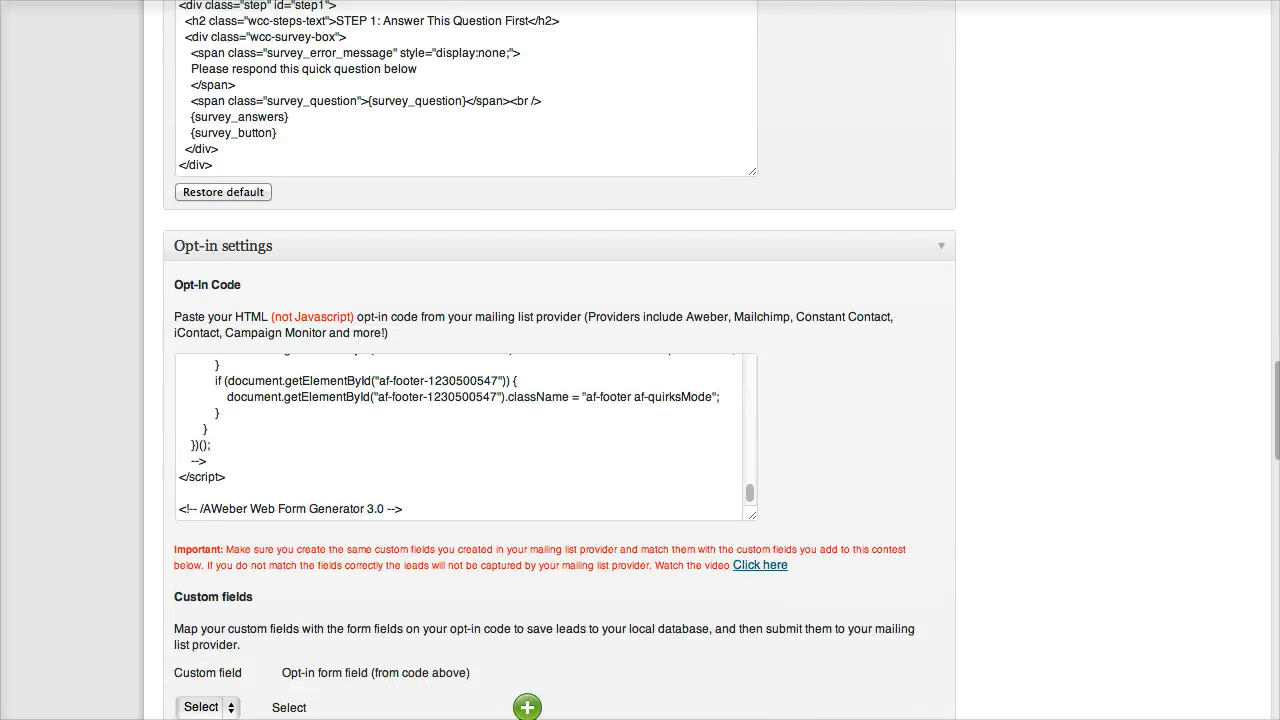
{"action": "scroll", "coordinate": [560, 400], "scroll_direction": "down", "scroll_amount": 1}
{"action": "scroll", "coordinate": [560, 400], "scroll_direction": "up", "scroll_amount": 20}
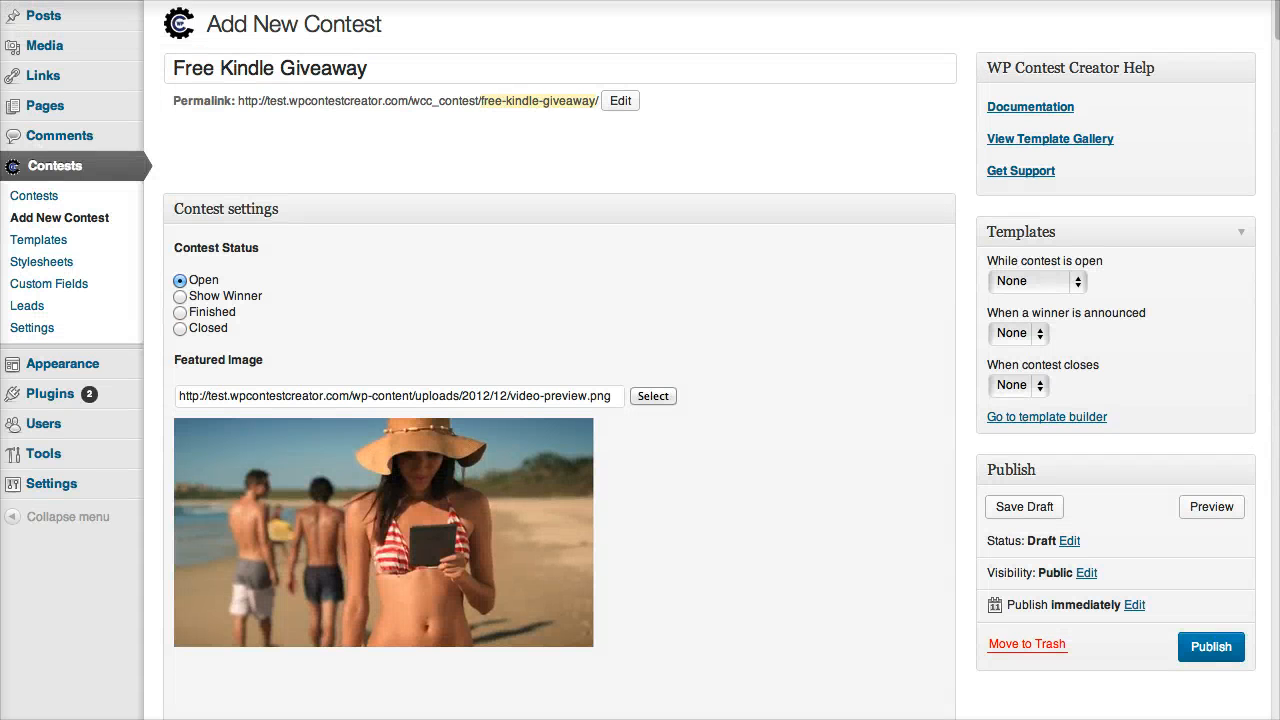
{"action": "left_click", "coordinate": [1024, 506]}
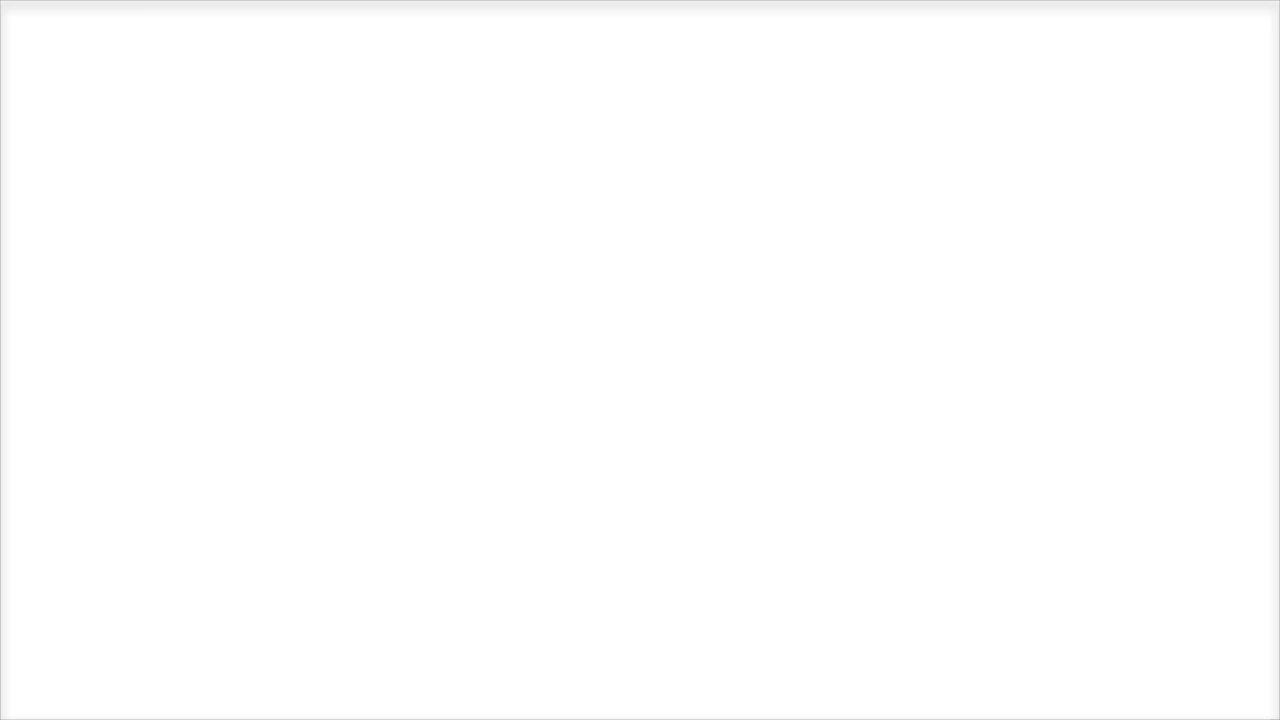
- Map the Name custom field to the opt-in code's name form field and add the mapping to the contest
{"action": "scroll", "coordinate": [560, 400], "scroll_direction": "down", "scroll_amount": 20}
{"action": "scroll", "coordinate": [560, 400], "scroll_direction": "down", "scroll_amount": 20}
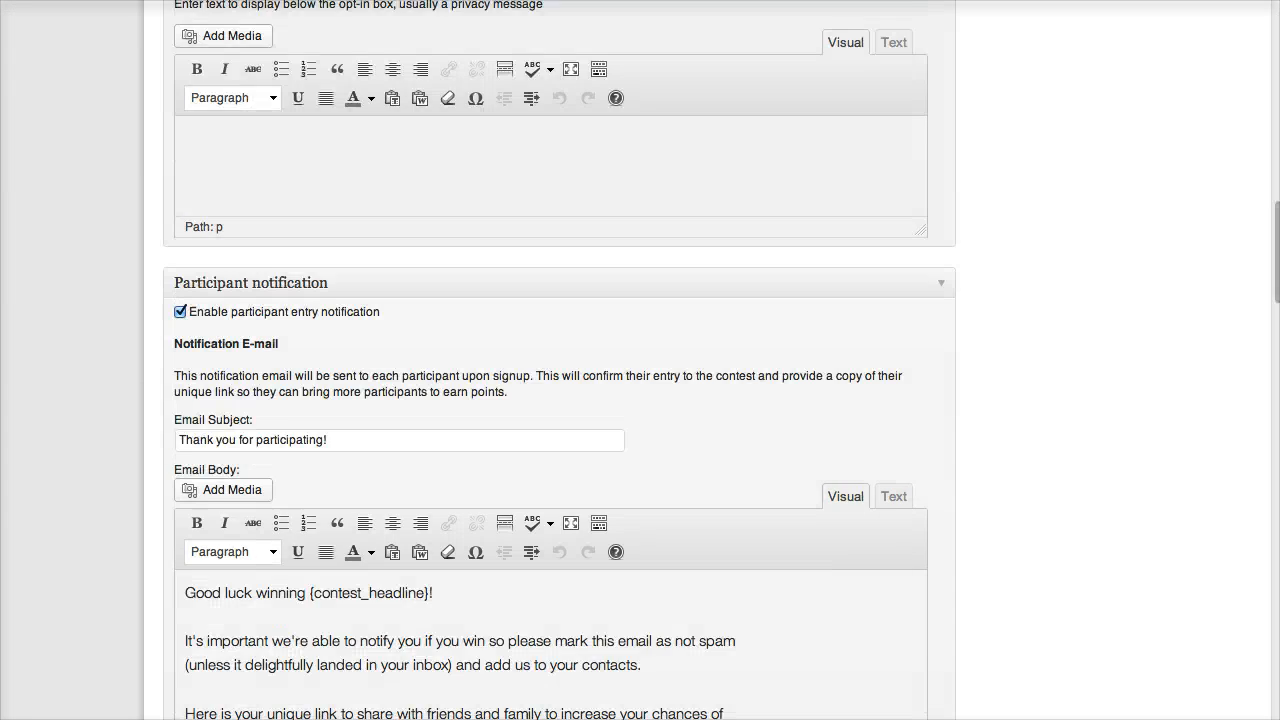
{"action": "scroll", "coordinate": [560, 400], "scroll_direction": "down", "scroll_amount": 3}
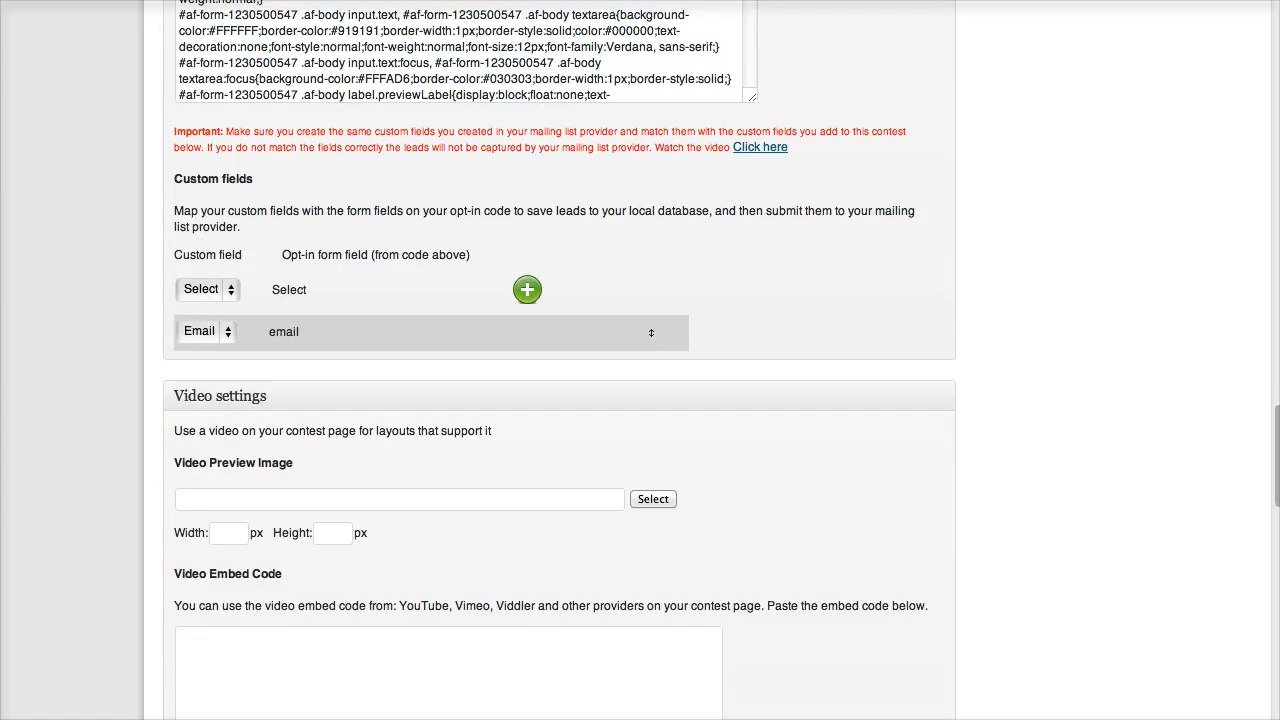
{"action": "left_click", "coordinate": [207, 289]}
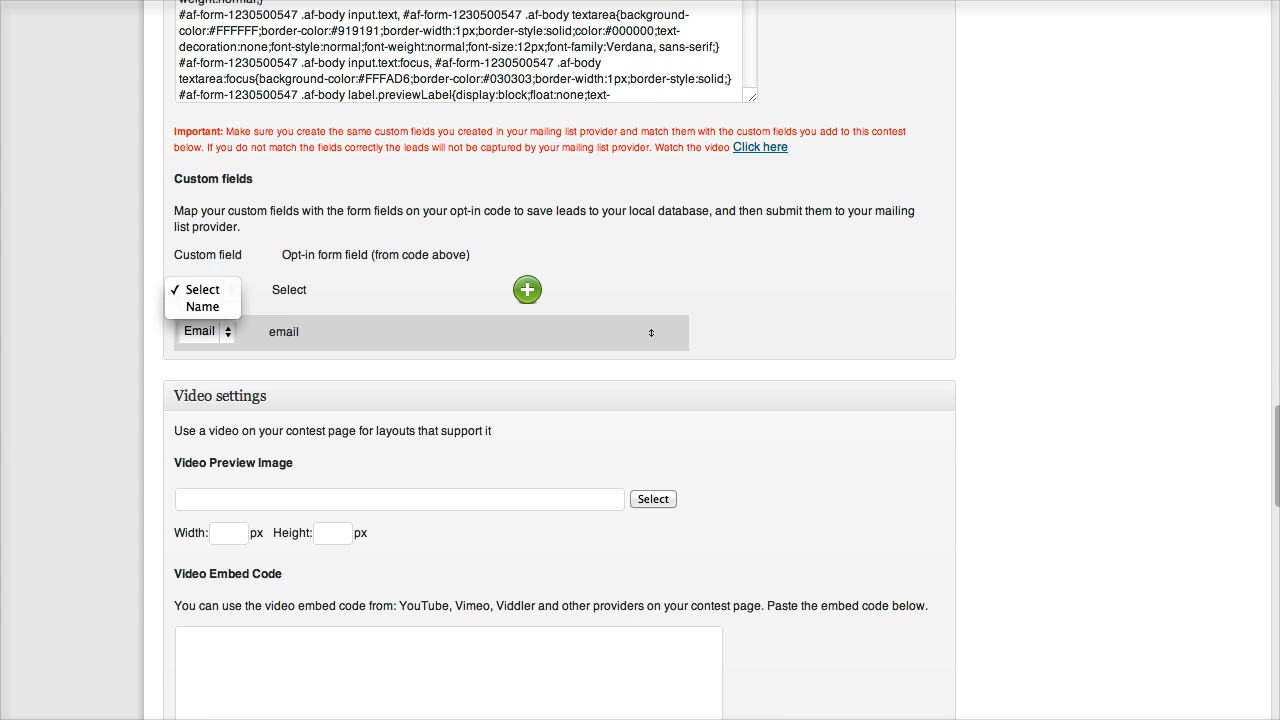
{"action": "left_click", "coordinate": [203, 307]}
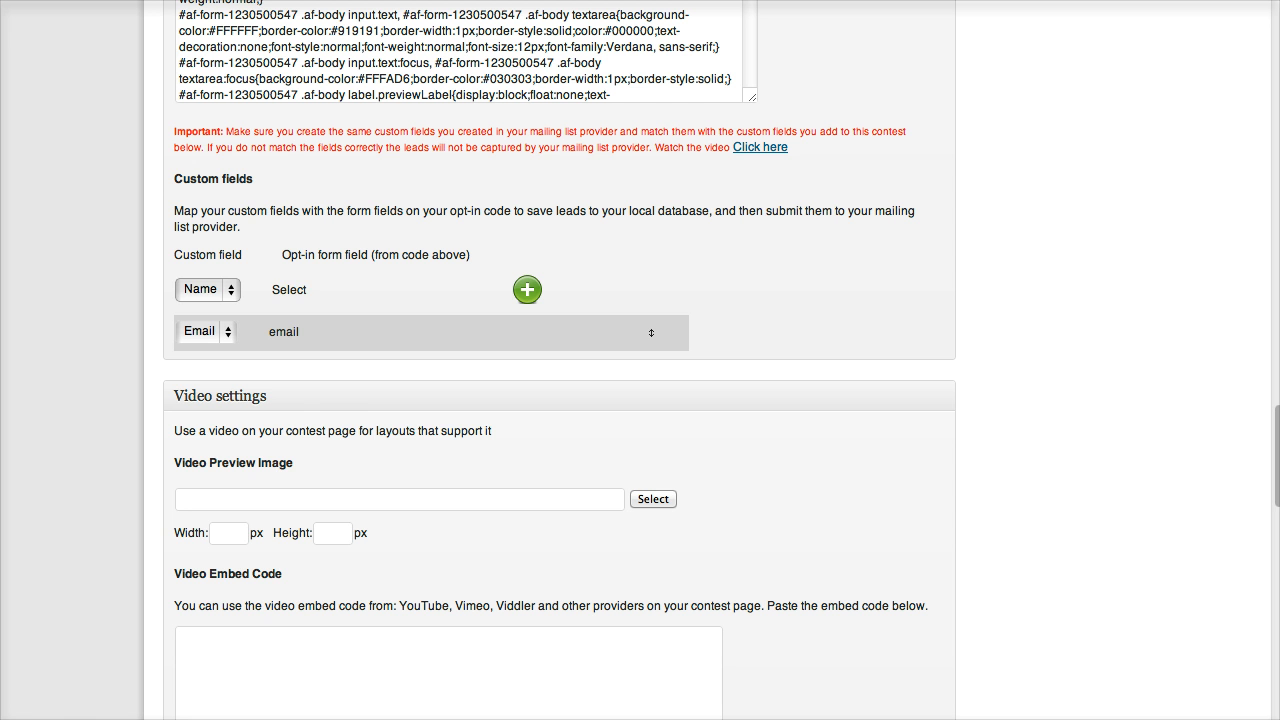
{"action": "left_click", "coordinate": [340, 291]}
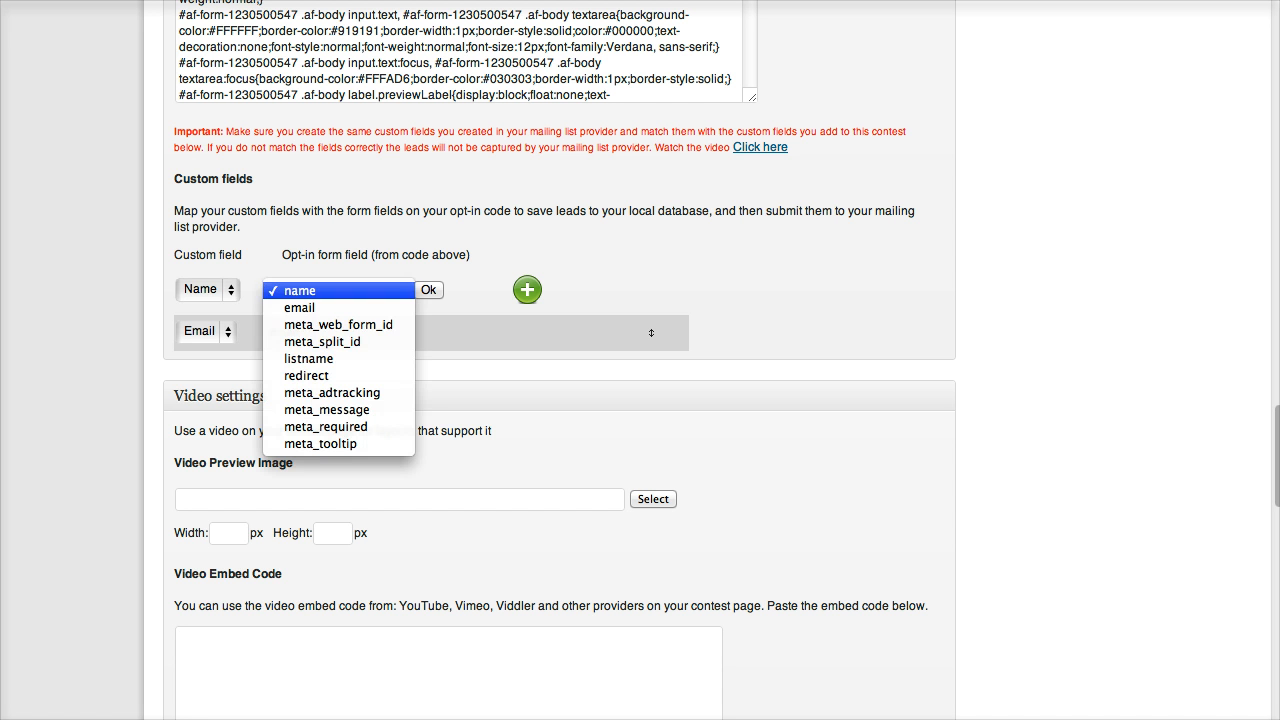
{"action": "left_click", "coordinate": [335, 291]}
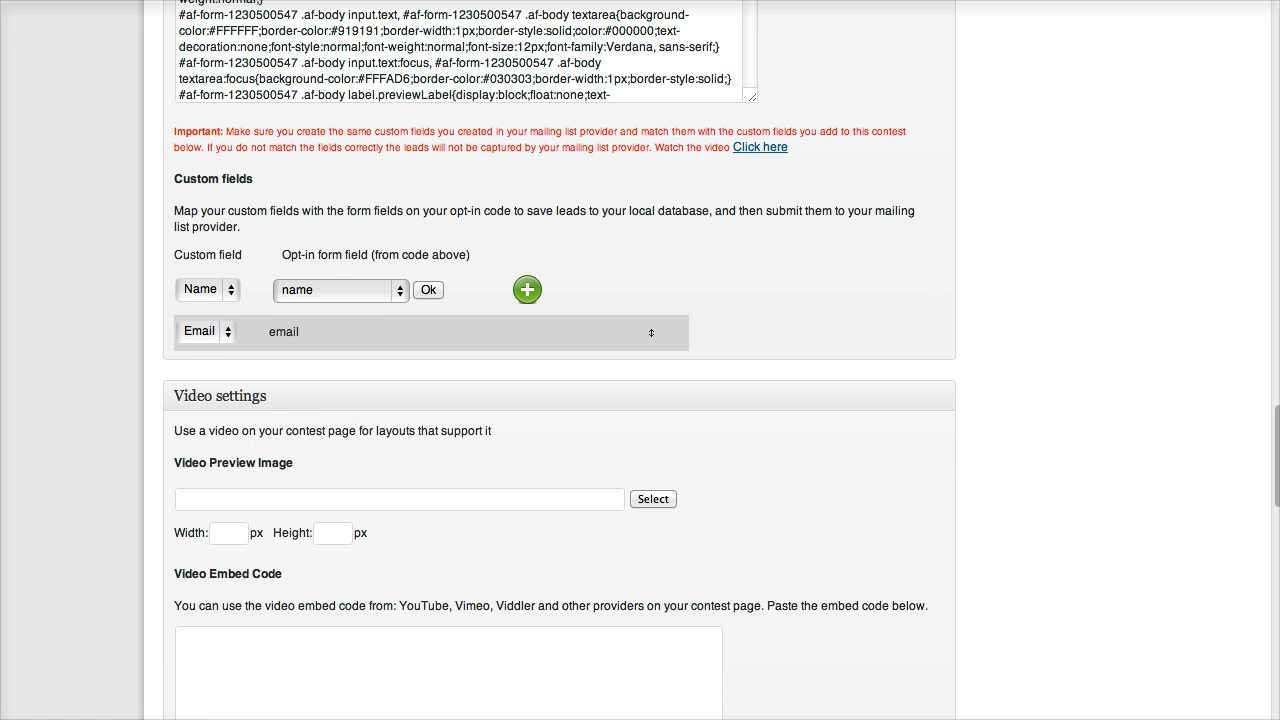
{"action": "scroll", "coordinate": [560, 400], "scroll_direction": "up", "scroll_amount": 2}
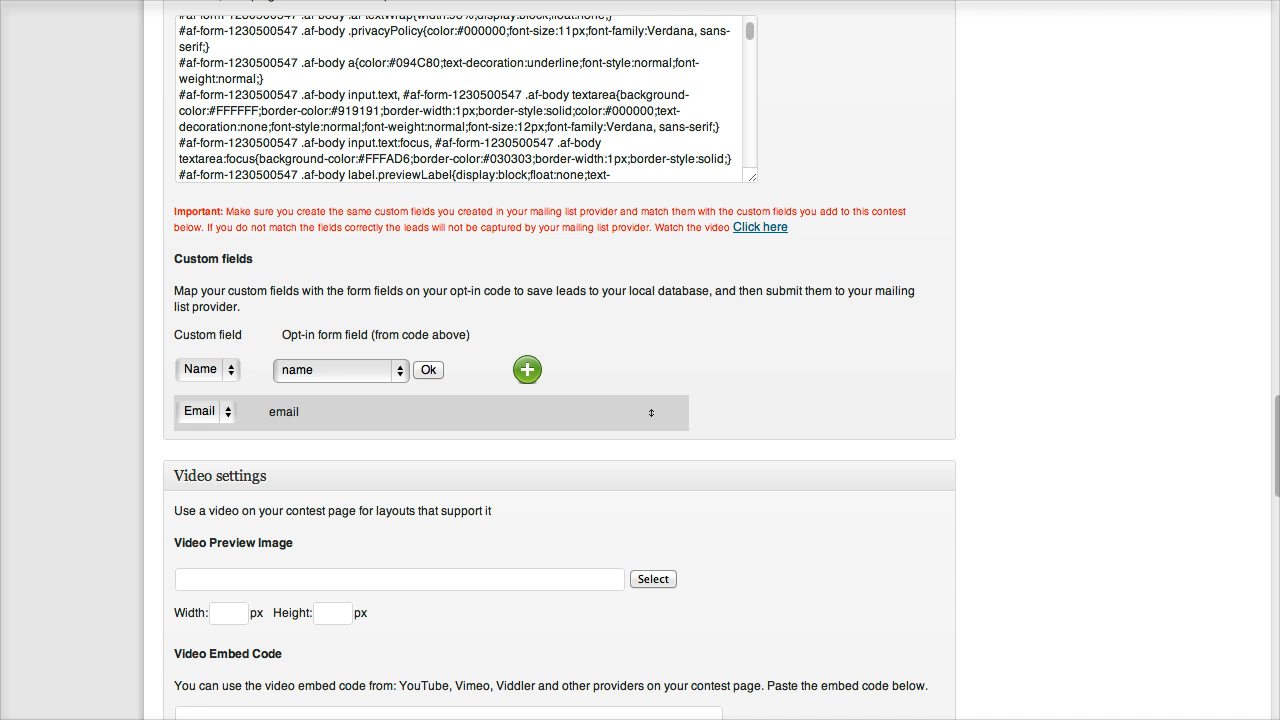
{"action": "left_click", "coordinate": [428, 370]}
{"action": "left_click", "coordinate": [527, 370]}
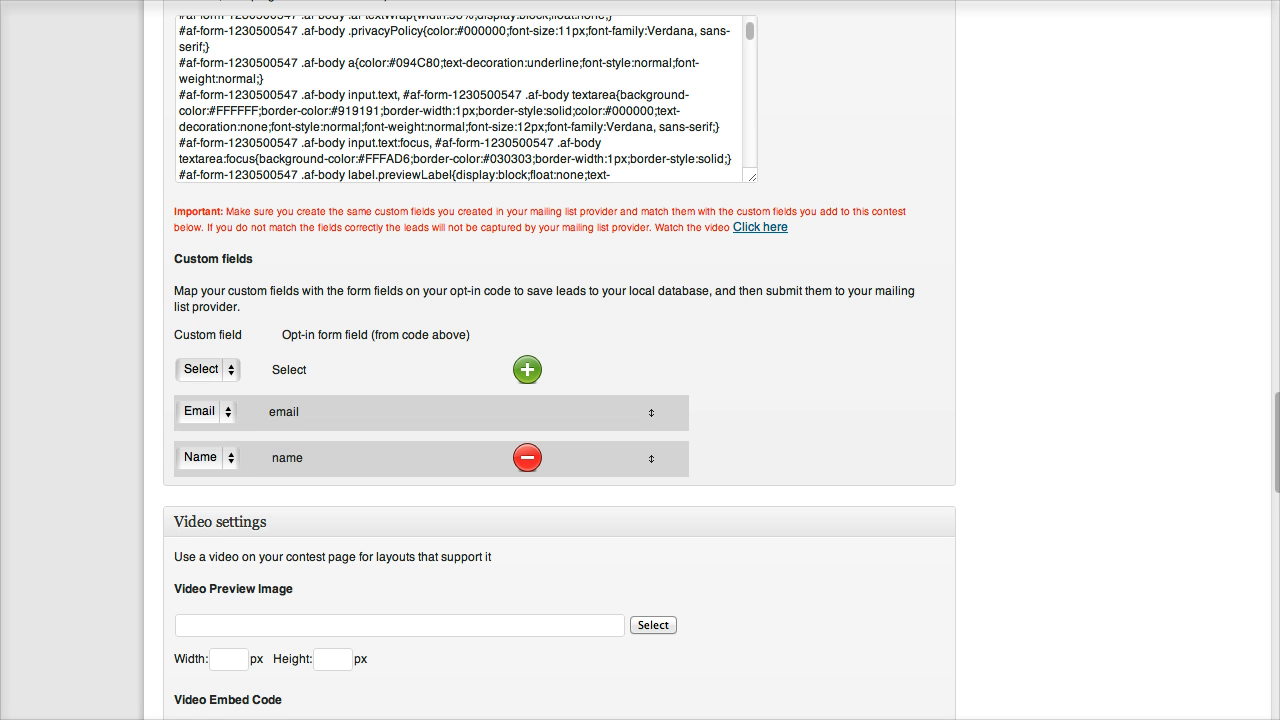
- Compare the Name and Email fields of the AWeber web form with the custom field mappings in the contest's opt-in settings
{"action": "scroll", "coordinate": [559, 366], "scroll_direction": "up", "scroll_amount": 3}
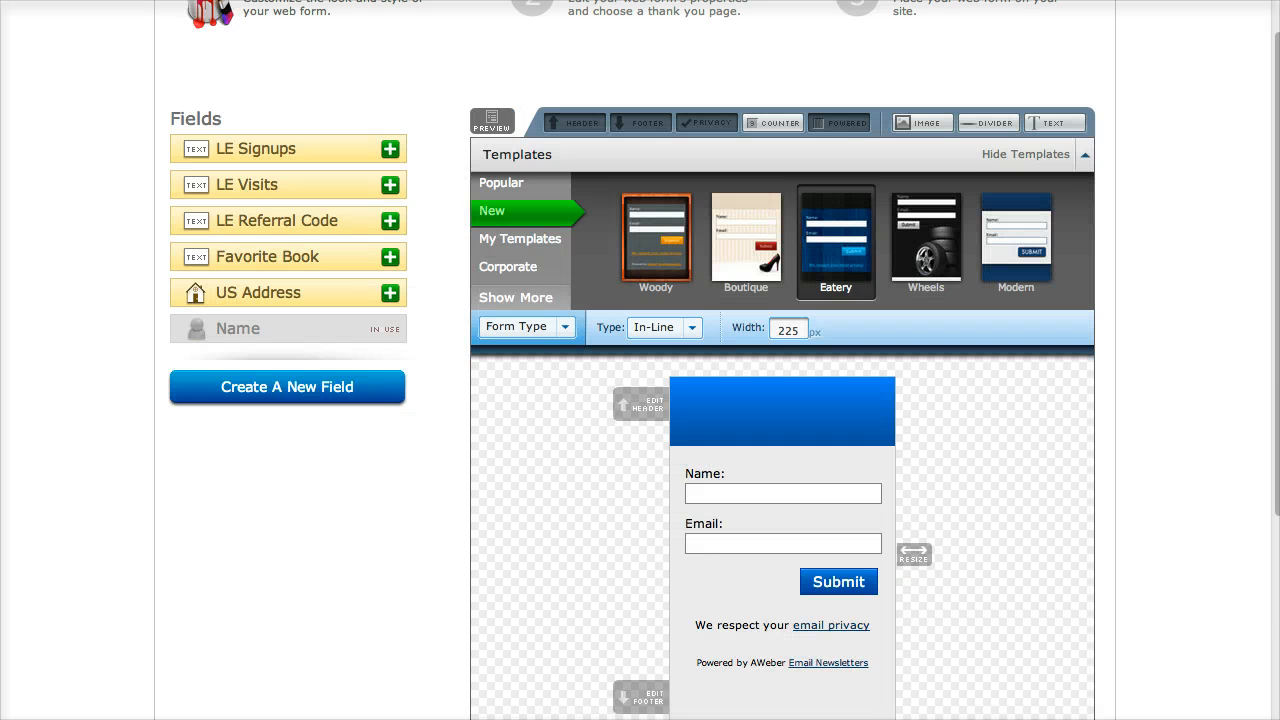
{"action": "scroll", "coordinate": [640, 400], "scroll_direction": "down", "scroll_amount": 2}
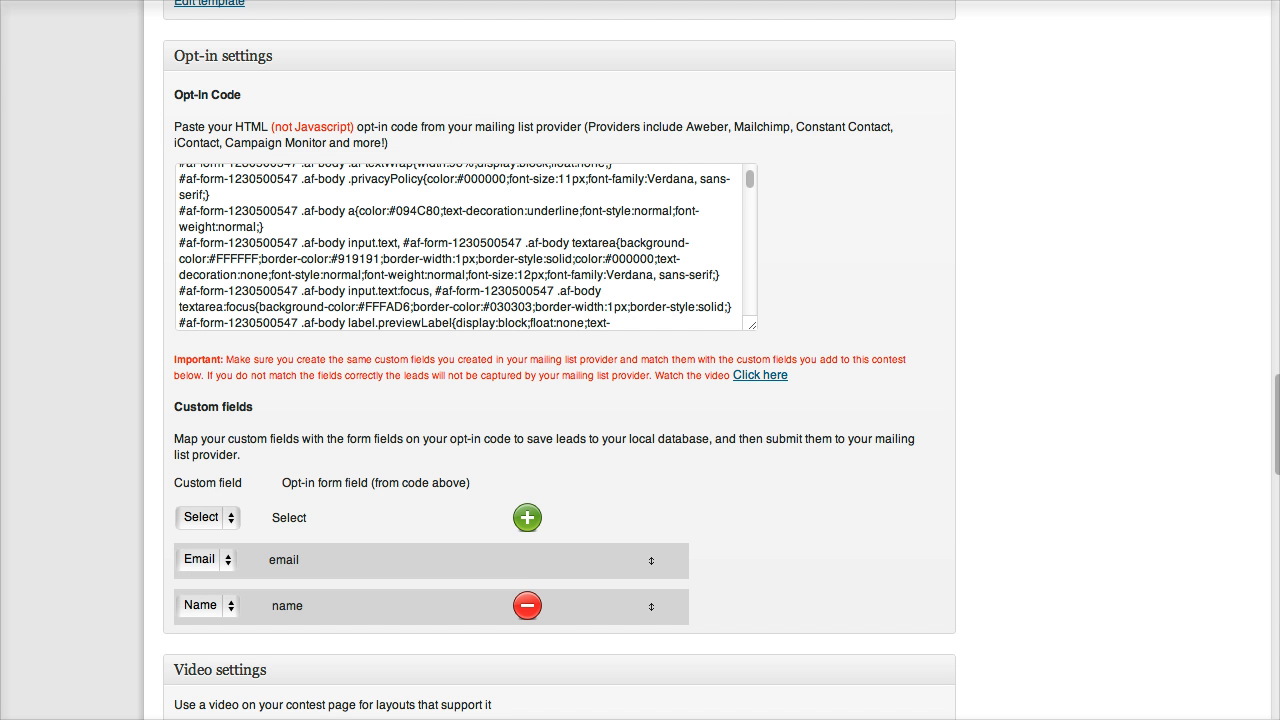
{"action": "scroll", "coordinate": [559, 360], "scroll_direction": "down", "scroll_amount": 1}
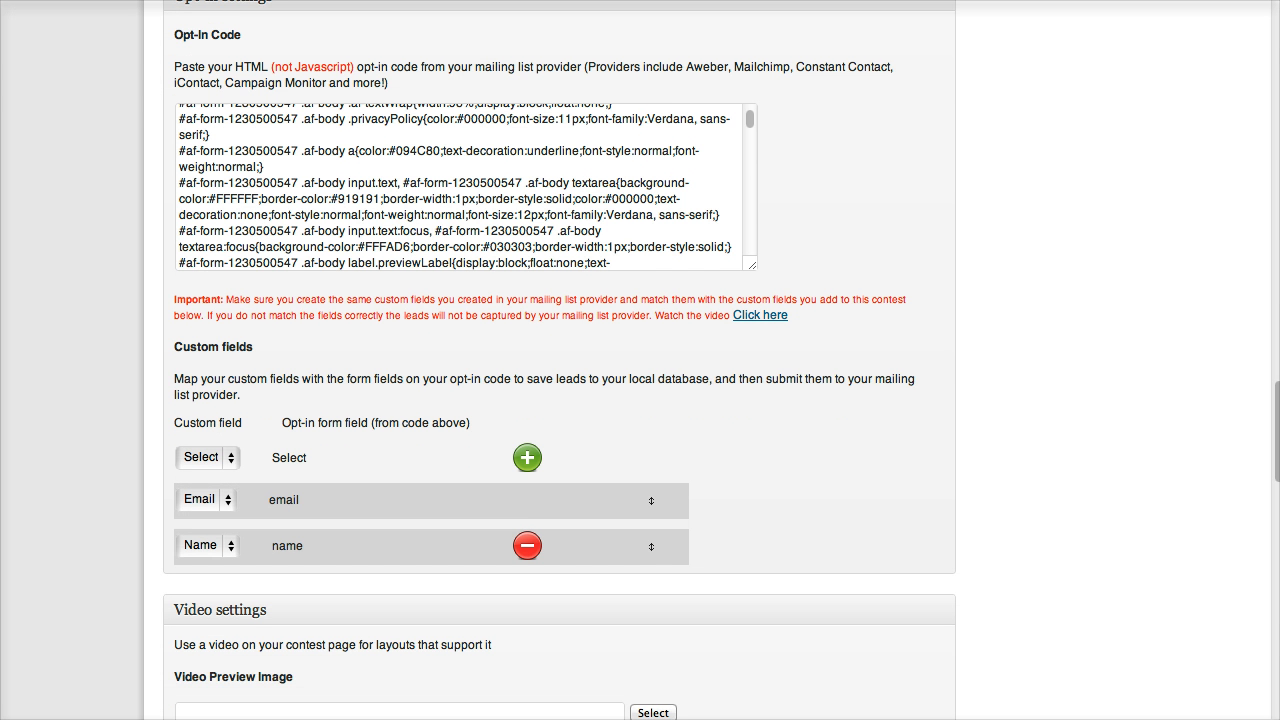
{"action": "scroll", "coordinate": [559, 360], "scroll_direction": "down", "scroll_amount": 1}
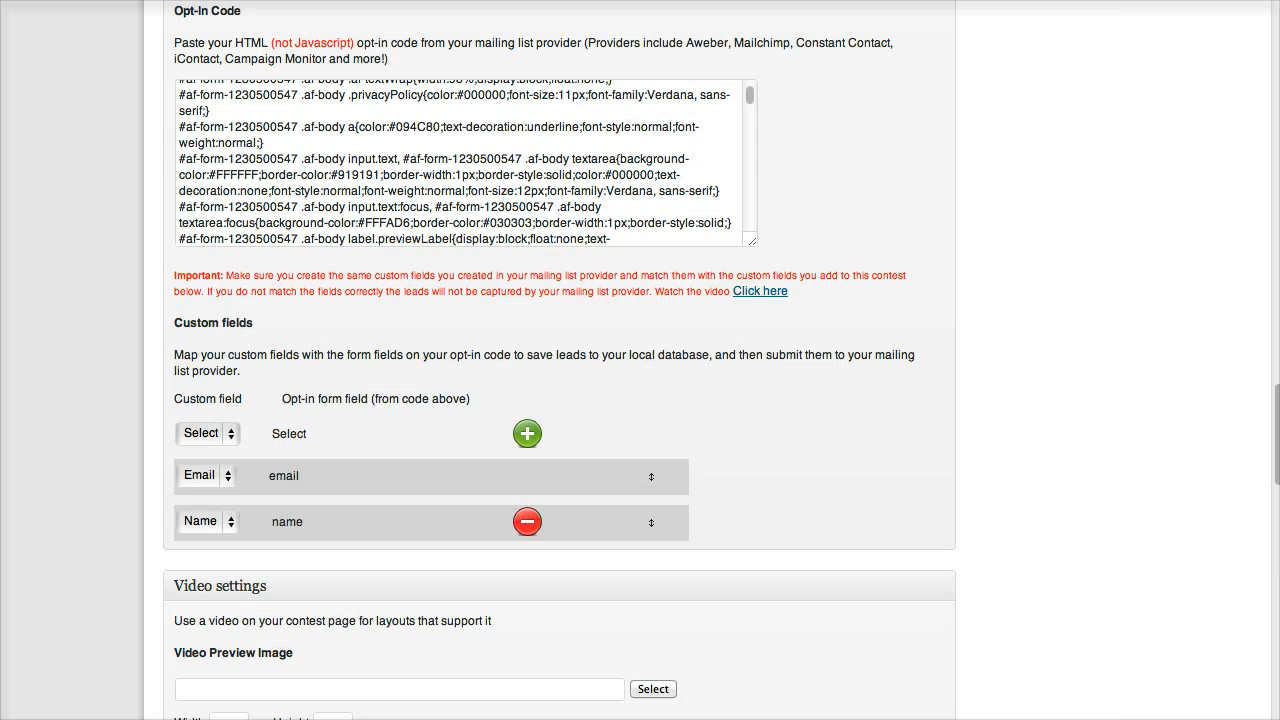
{"action": "scroll", "coordinate": [559, 360], "scroll_direction": "up", "scroll_amount": 1}
{"action": "scroll", "coordinate": [559, 360], "scroll_direction": "up", "scroll_amount": 1}
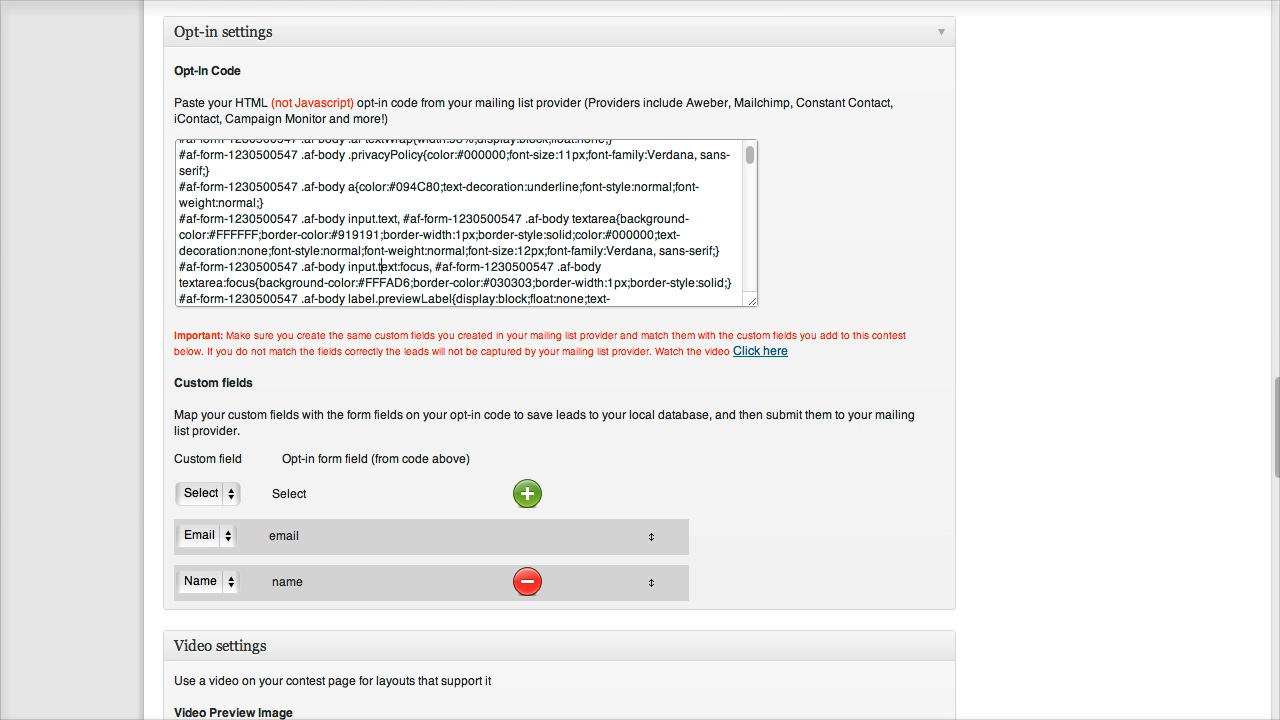
- Choose email as the opt-in form field for the Email custom field and confirm the mapping
{"action": "left_click", "coordinate": [284, 536]}
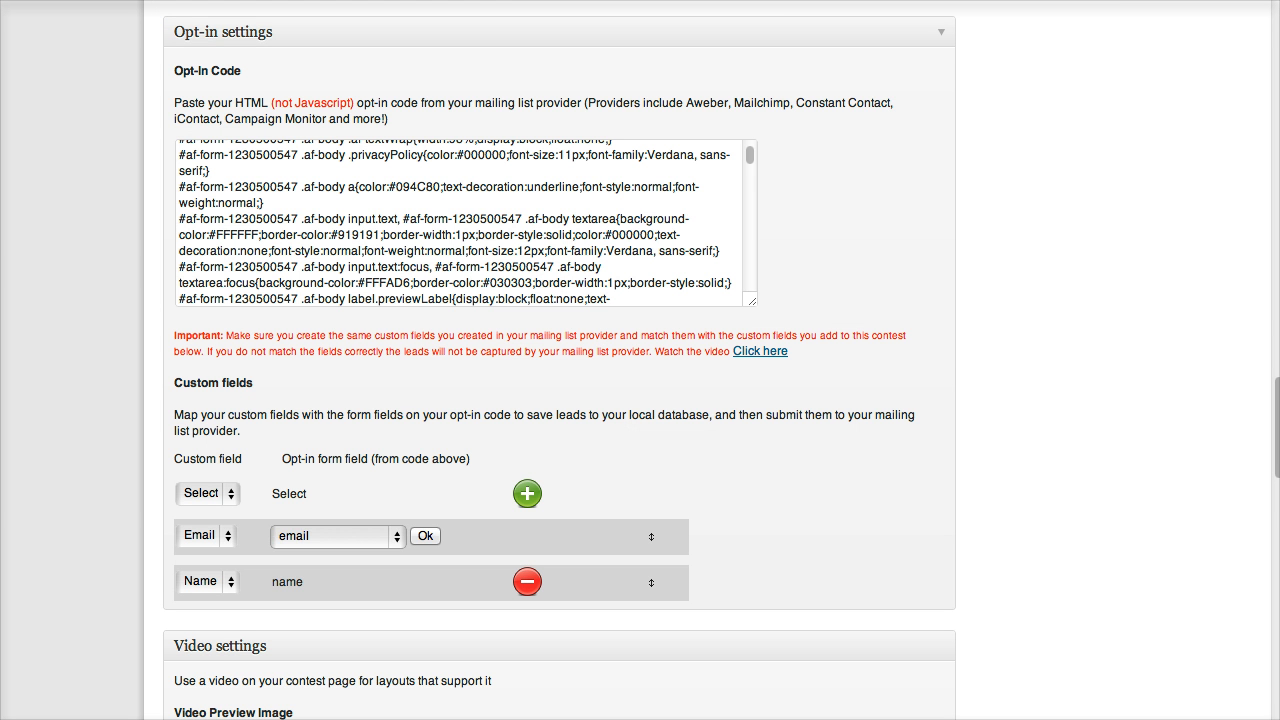
{"action": "left_click", "coordinate": [338, 537]}
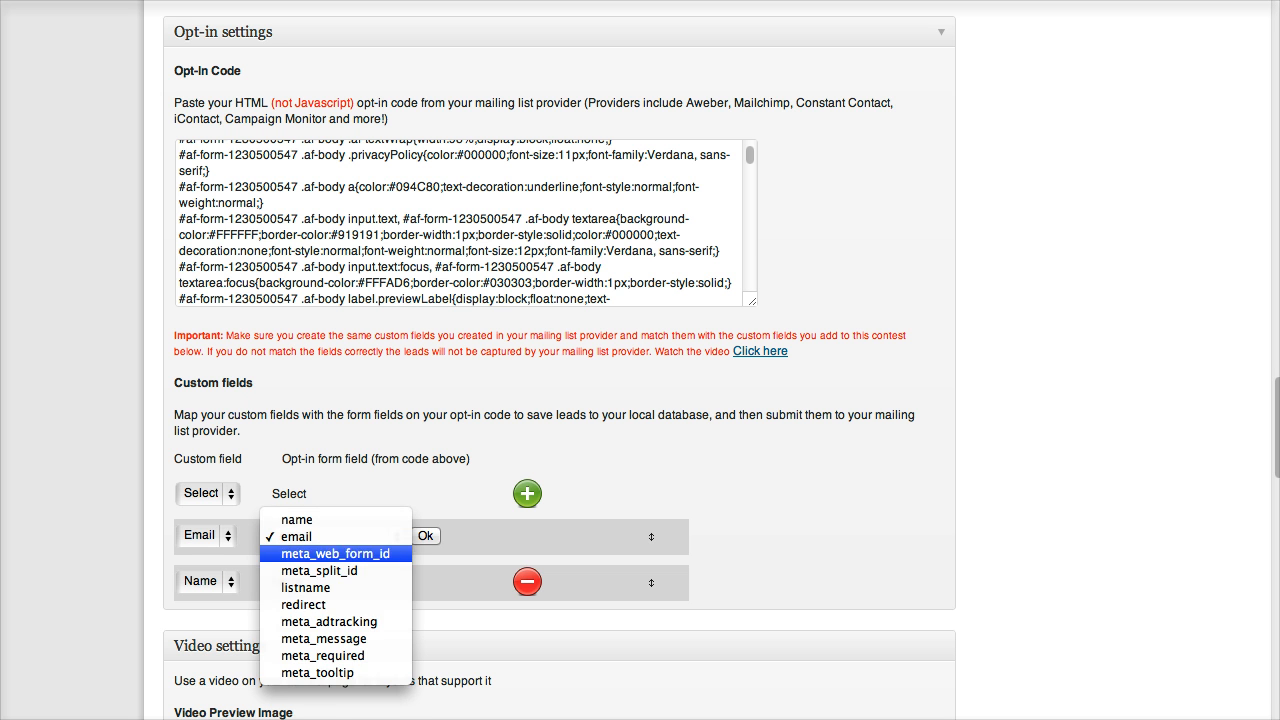
{"action": "left_click", "coordinate": [325, 537]}
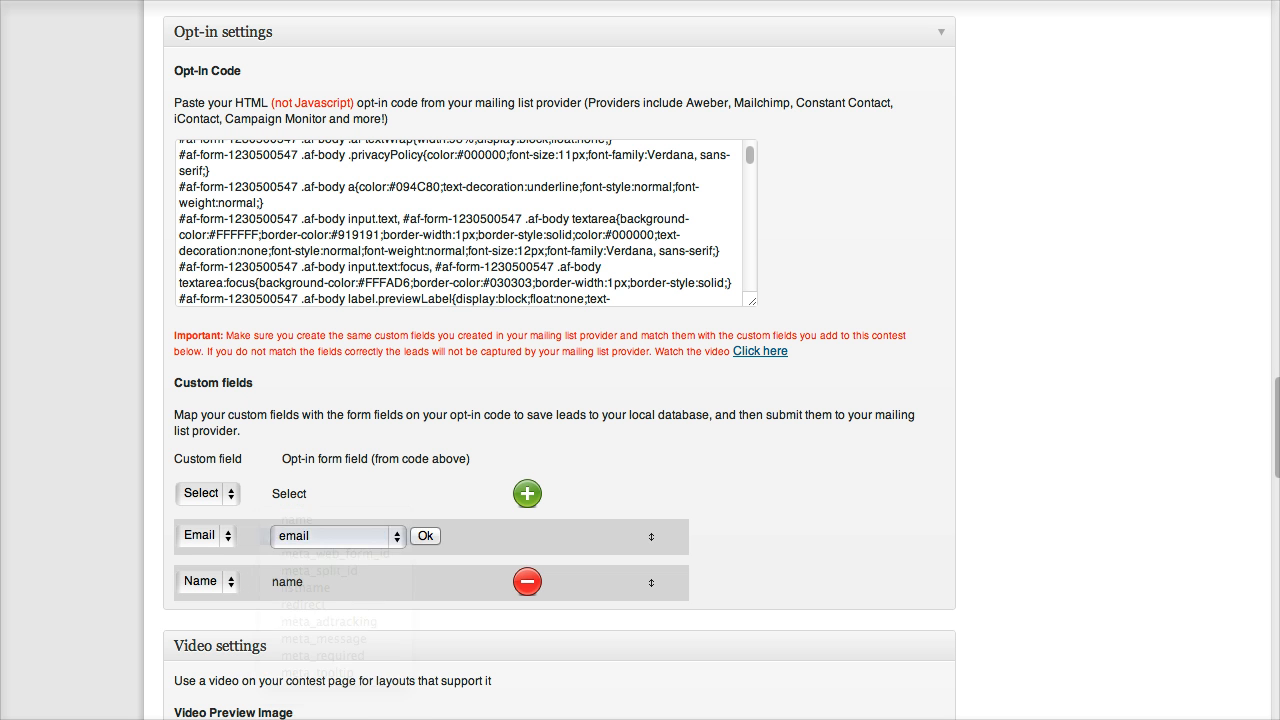
{"action": "left_click", "coordinate": [426, 536]}
{"action": "scroll", "coordinate": [559, 400], "scroll_direction": "up", "scroll_amount": 1}
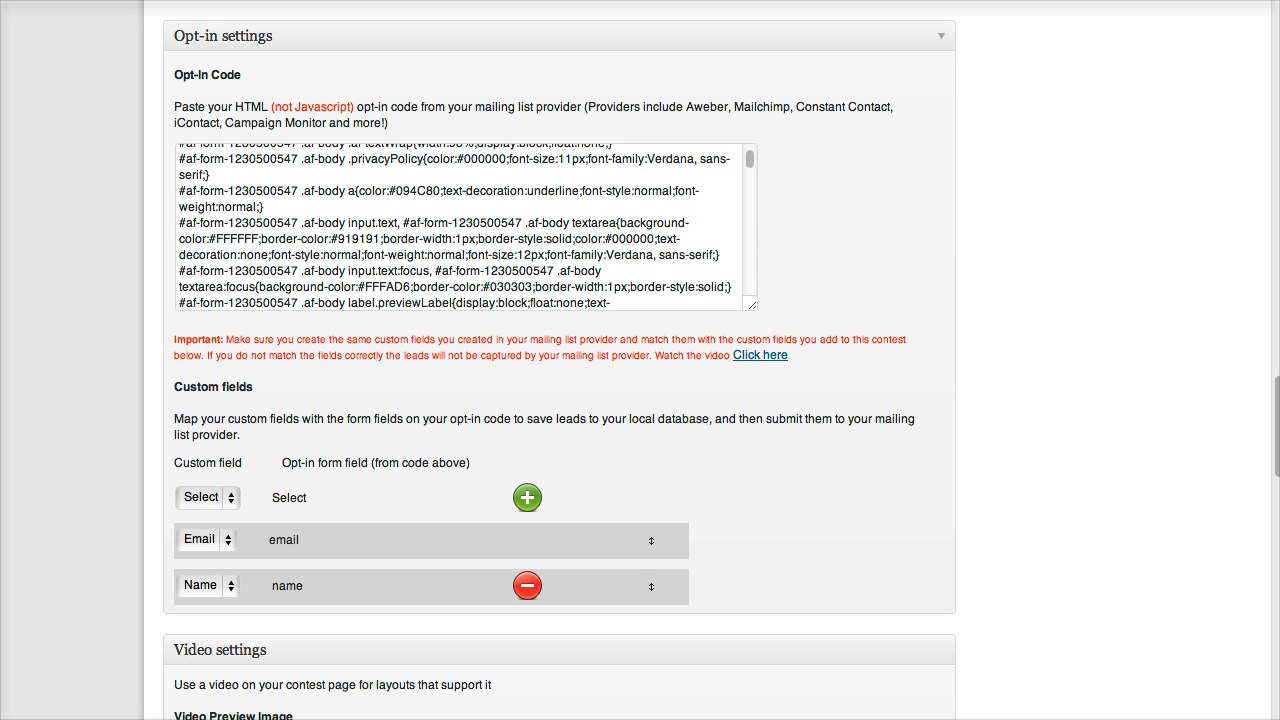
{"action": "scroll", "coordinate": [640, 360], "scroll_direction": "down", "scroll_amount": 1}
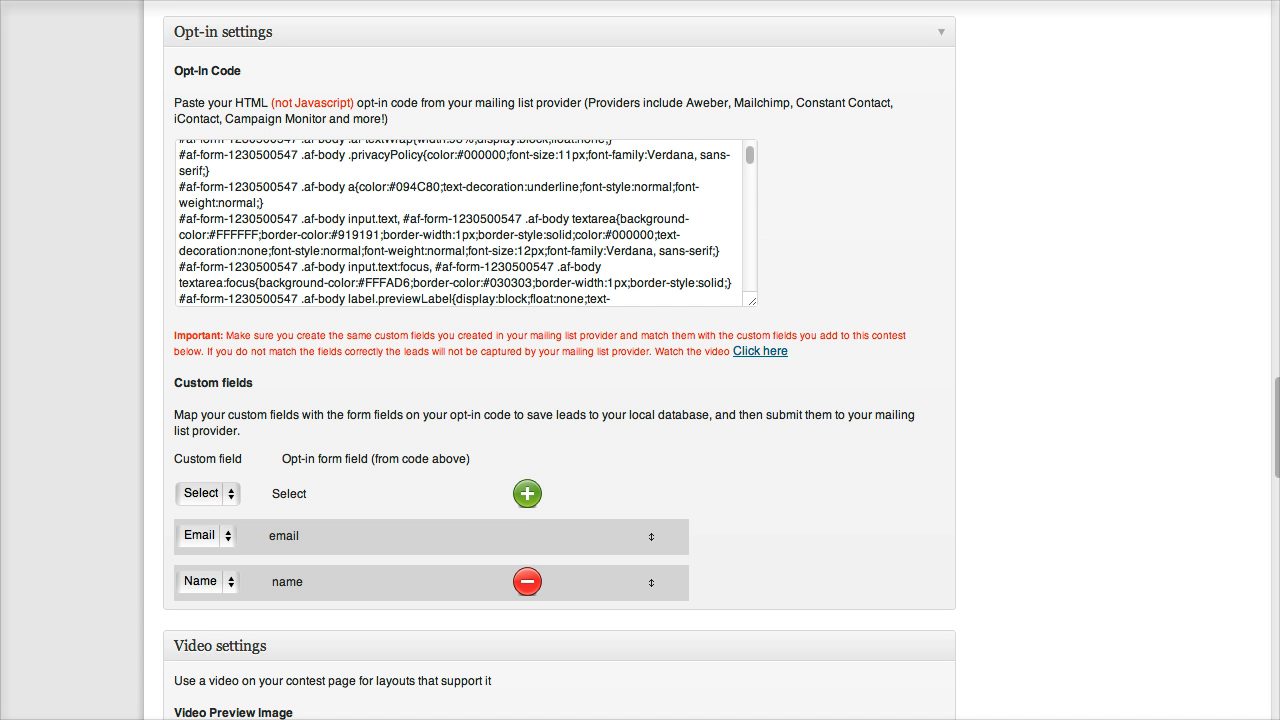